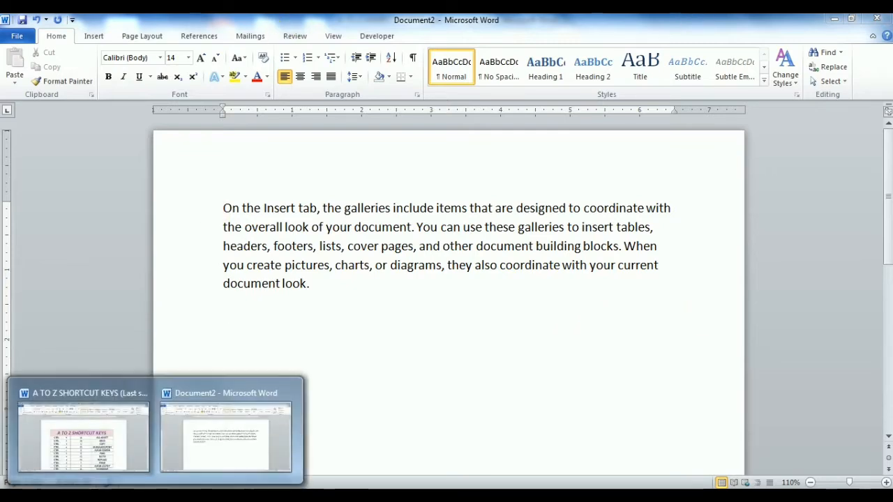
Step: Switch to the A TO Z SHORTCUT KEYS document and look through its shortcut tables on both pages
click(123, 447)
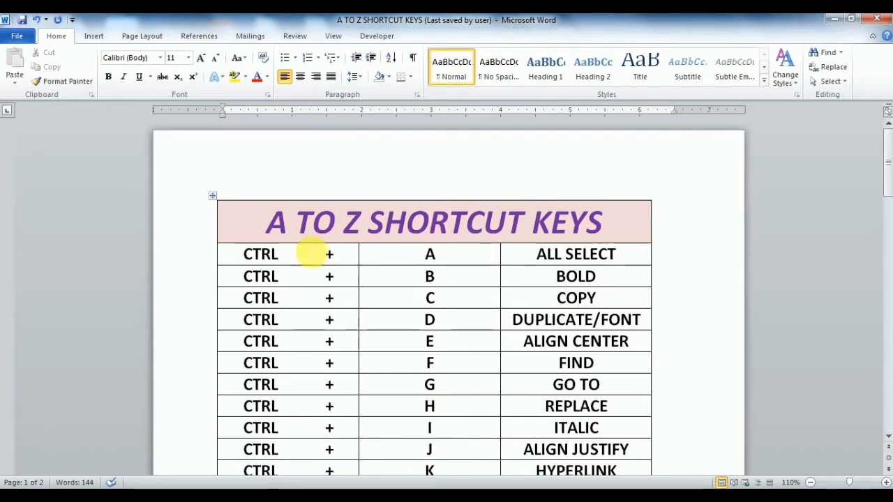
scroll(313, 223, down, 3)
scroll(317, 227, up, 2)
scroll(317, 227, down, 10)
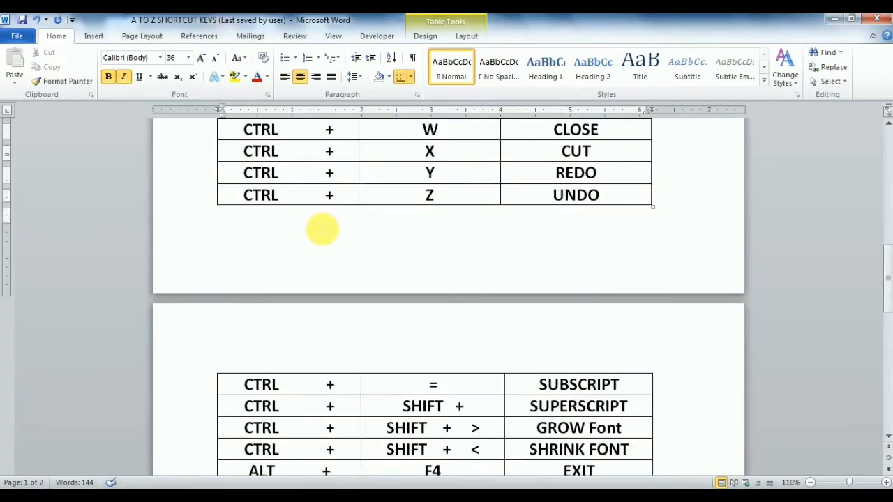
scroll(321, 228, up, 6)
scroll(324, 229, up, 5)
scroll(326, 229, down, 9)
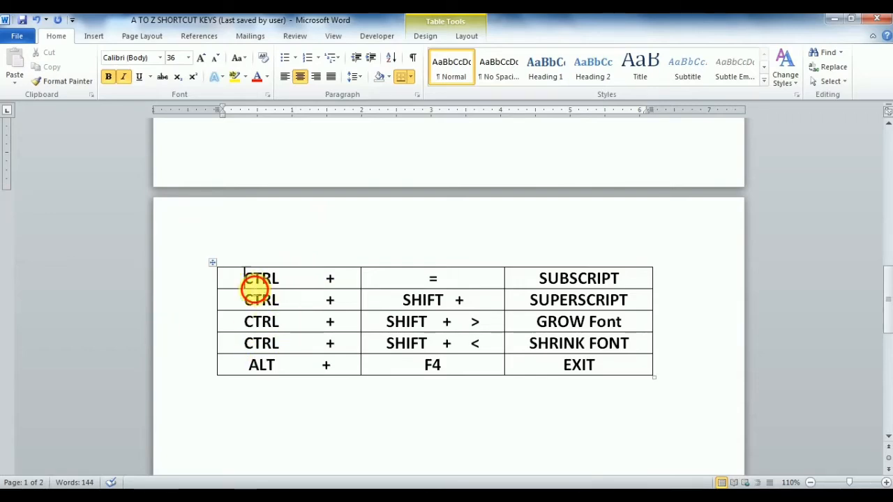
drag(251, 283, 289, 343)
scroll(289, 359, up, 9)
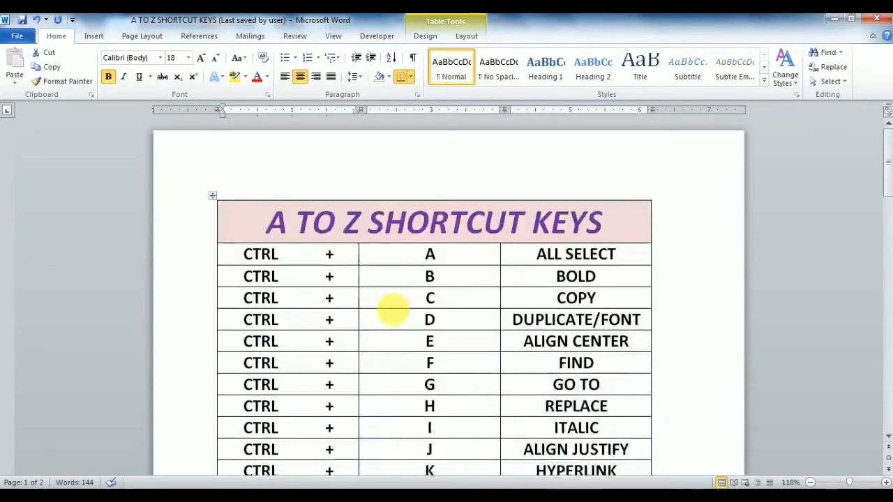
click(448, 259)
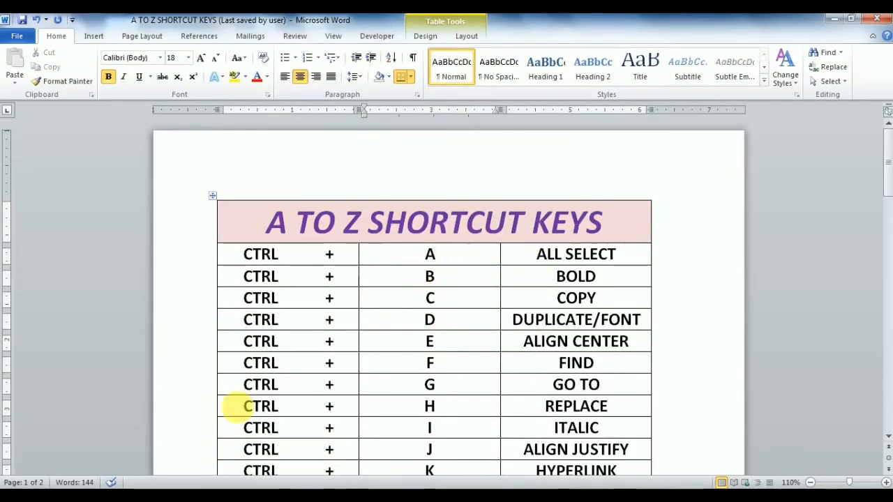
Step: Switch to Document2, add an empty line after the paragraph, and select the whole document's content
click(156, 497)
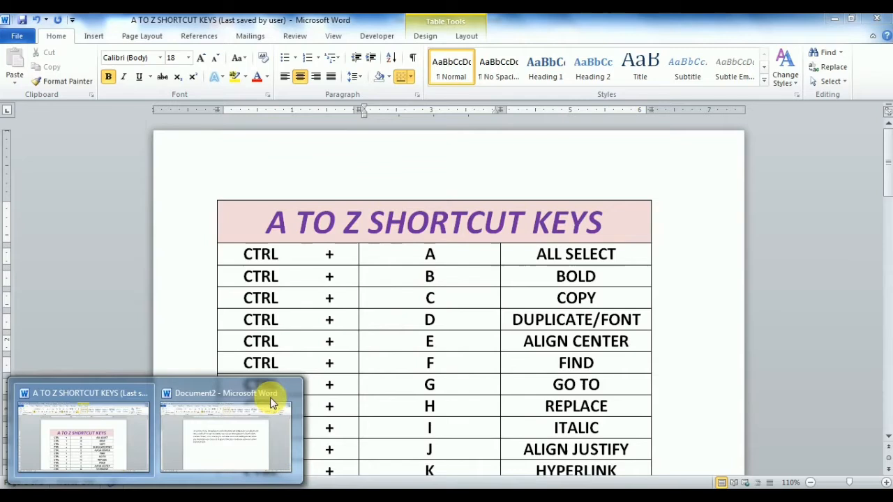
click(200, 434)
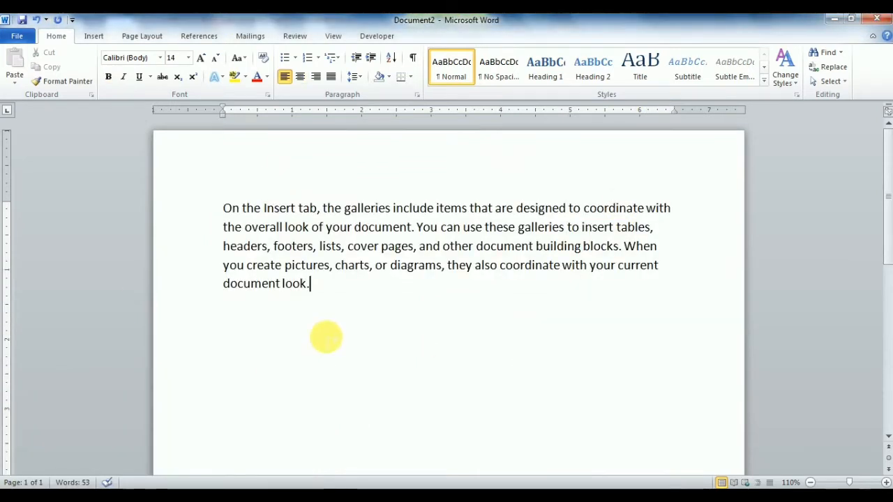
key(Return)
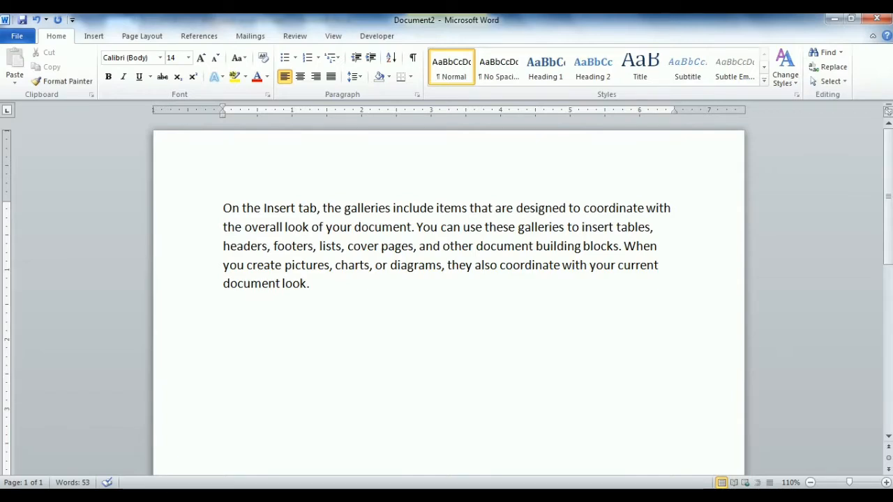
key(ctrl+a)
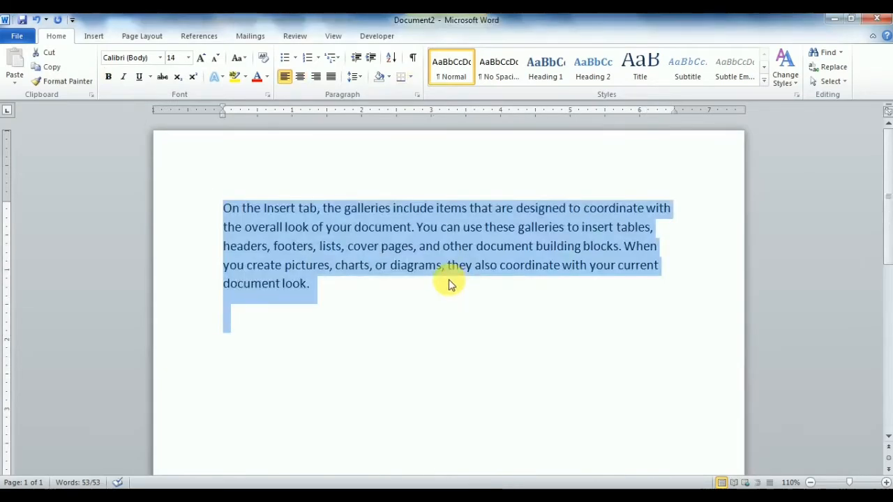
click(517, 236)
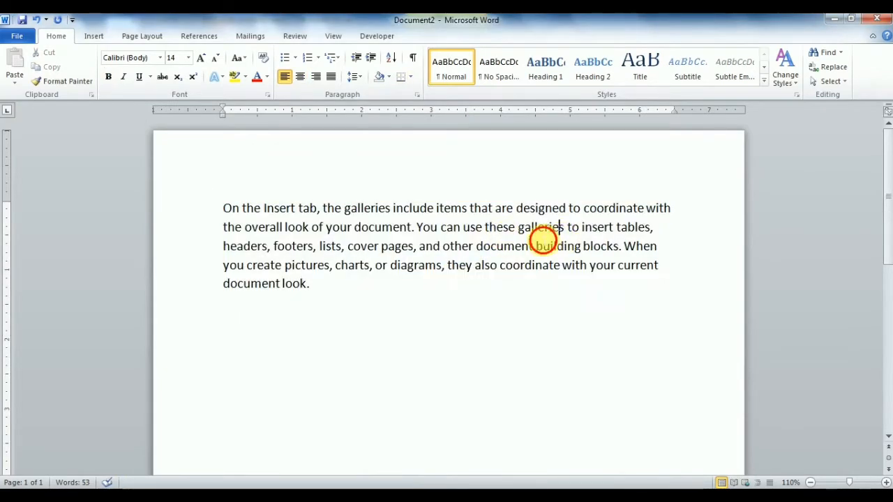
Step: Make the phrase "your document. You can use these" in the paragraph's second line bold
drag(518, 227, 327, 232)
key(ctrl+c)
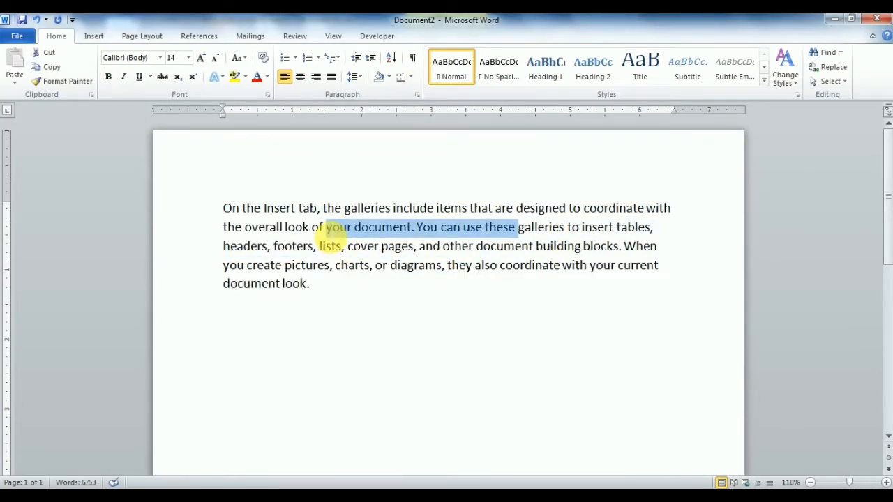
key(ctrl+b)
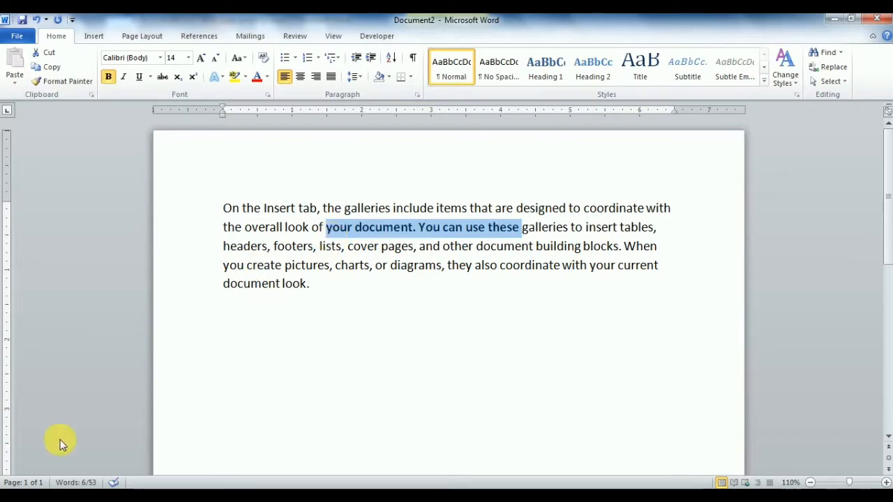
Step: Check the shortcut list, return to Document2, and paste a copy of the bold phrase on the empty line below the paragraph
key(alt+Tab)
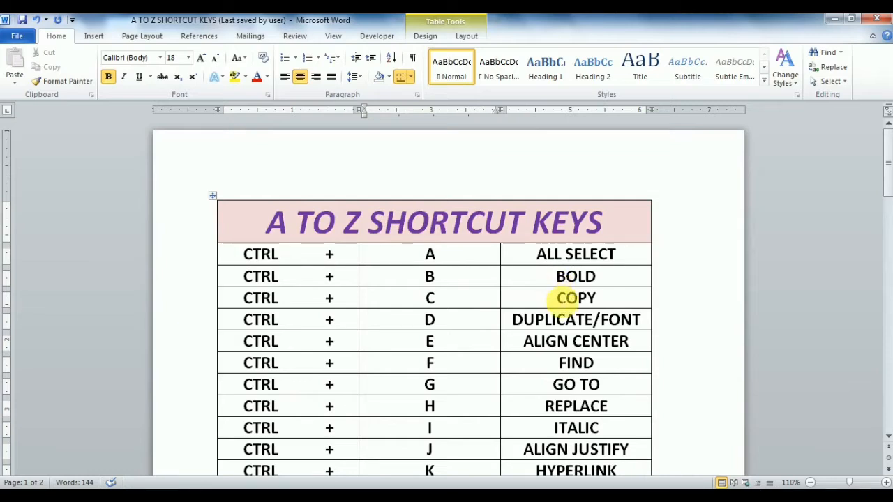
key(alt+Tab)
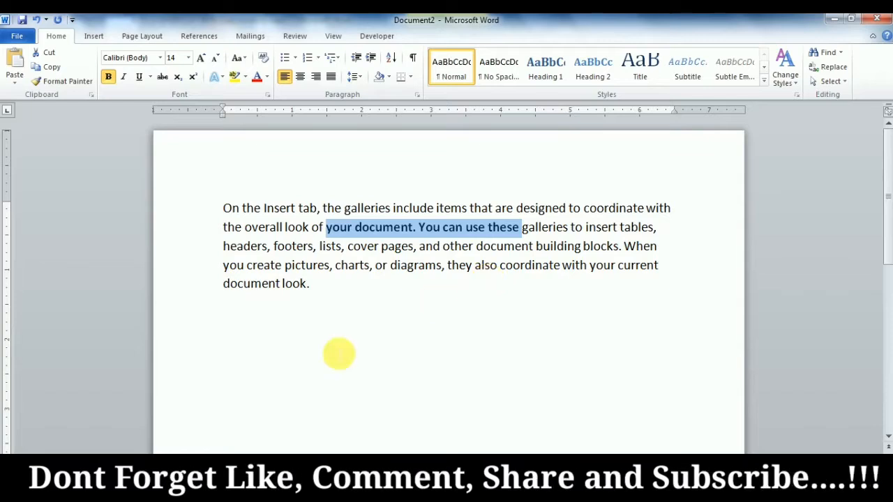
click(363, 338)
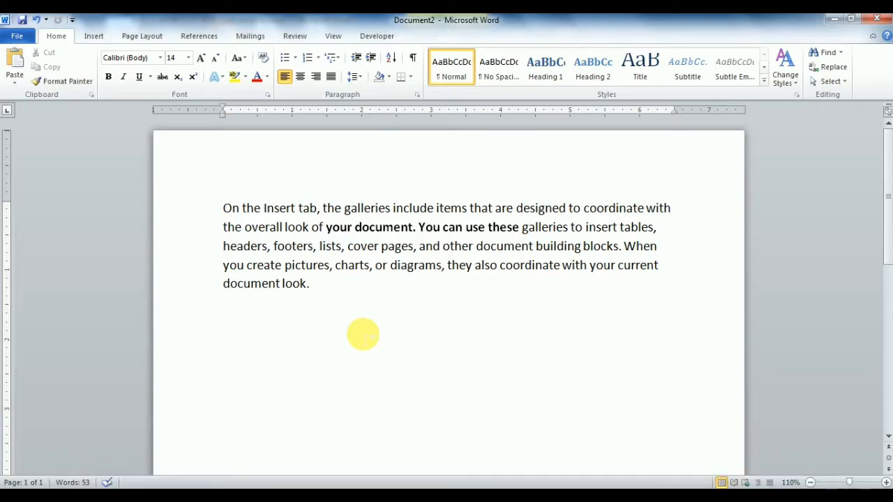
key(ctrl+v)
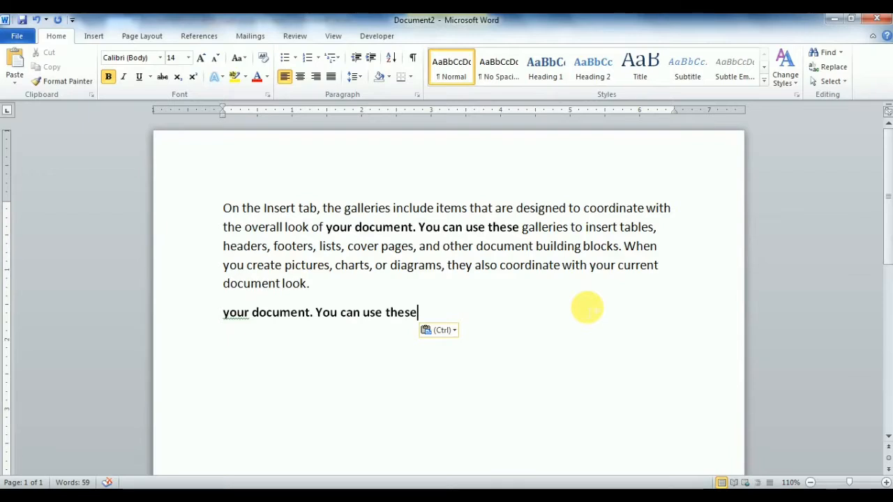
Step: View the Font dialog with the cursor at "diagrams" in the paragraph, and close it without changes
click(391, 265)
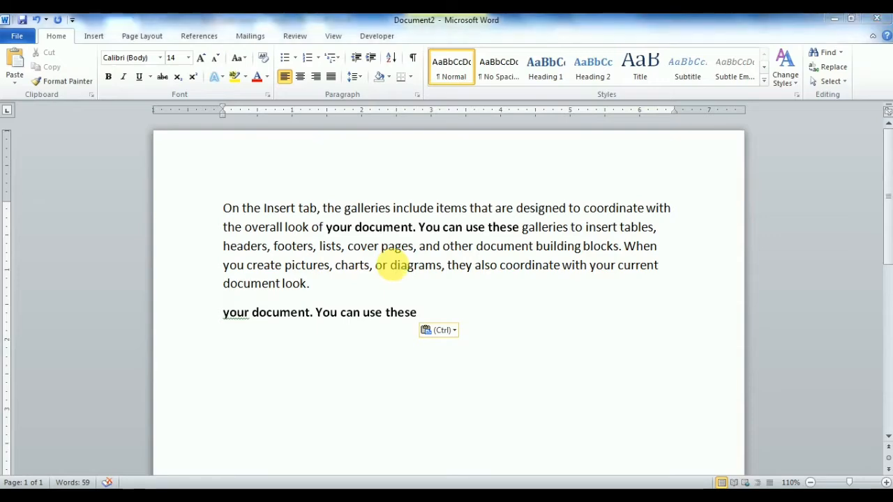
key(ctrl+d)
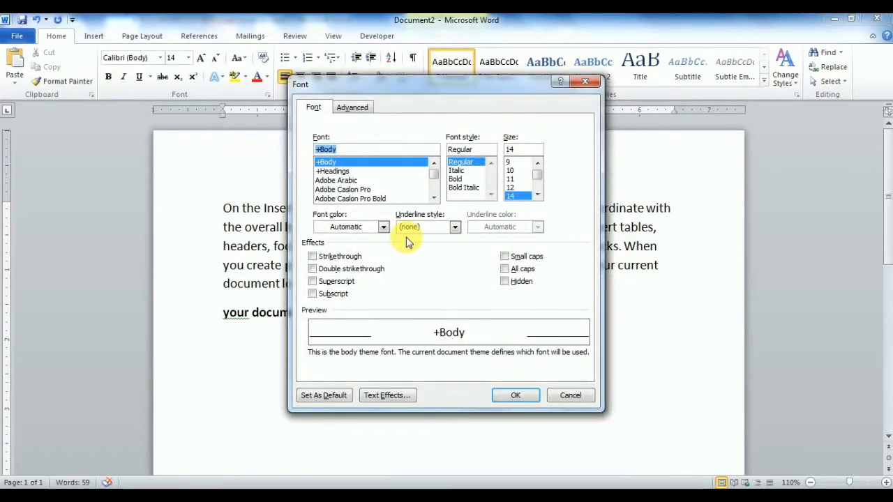
click(585, 82)
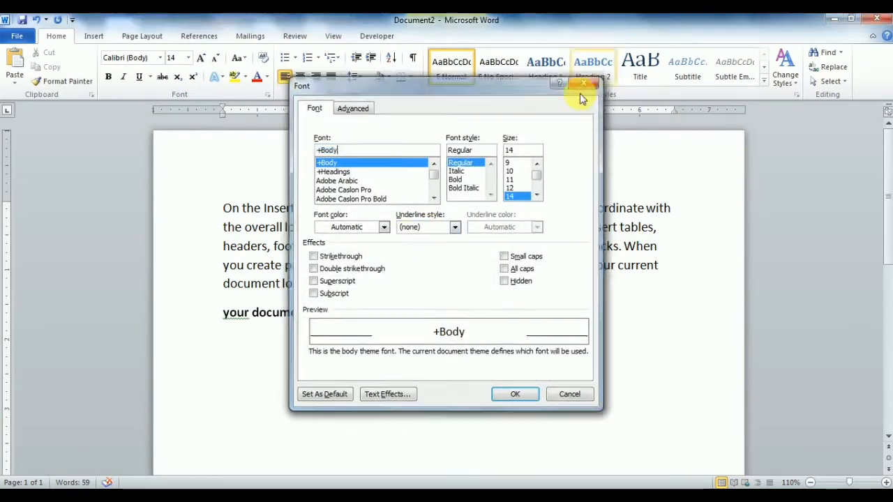
Step: Add an empty line below the pasted bold phrase
click(447, 312)
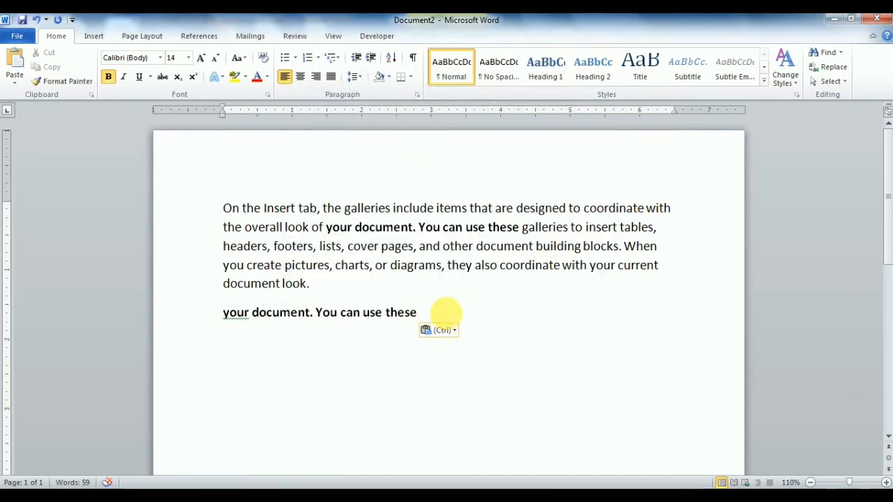
key(Return)
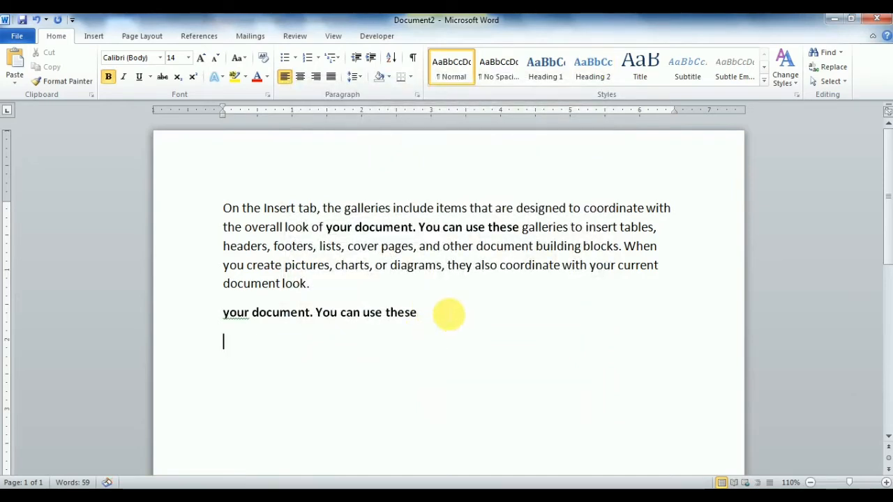
Step: Draw an oval about 1.88 inches wide and 1.77 inches high over the pasted phrase, and place a duplicate beside it
click(95, 39)
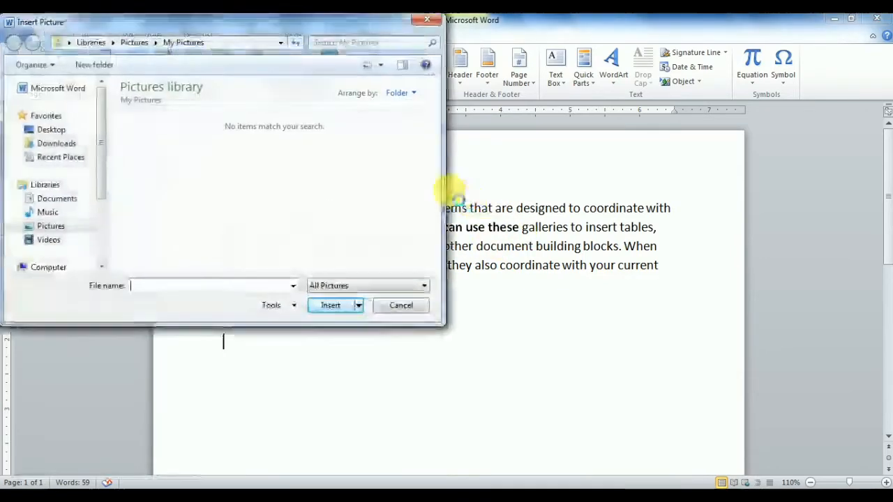
key(Escape)
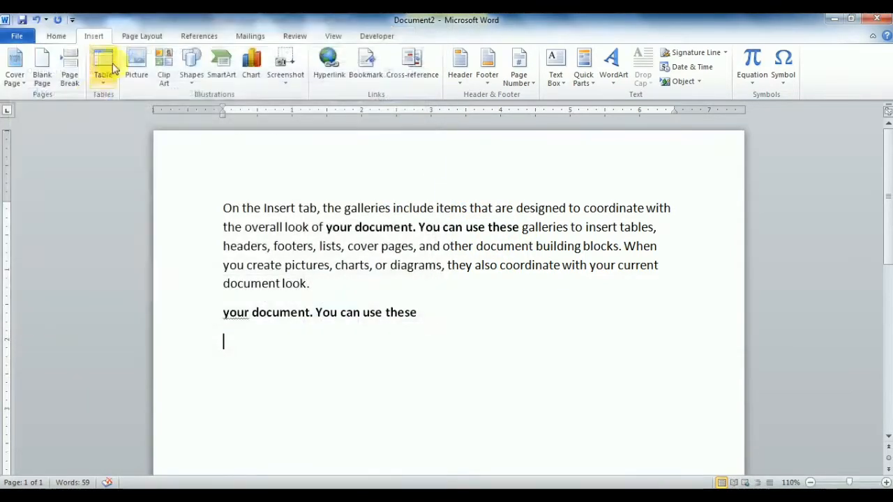
click(192, 67)
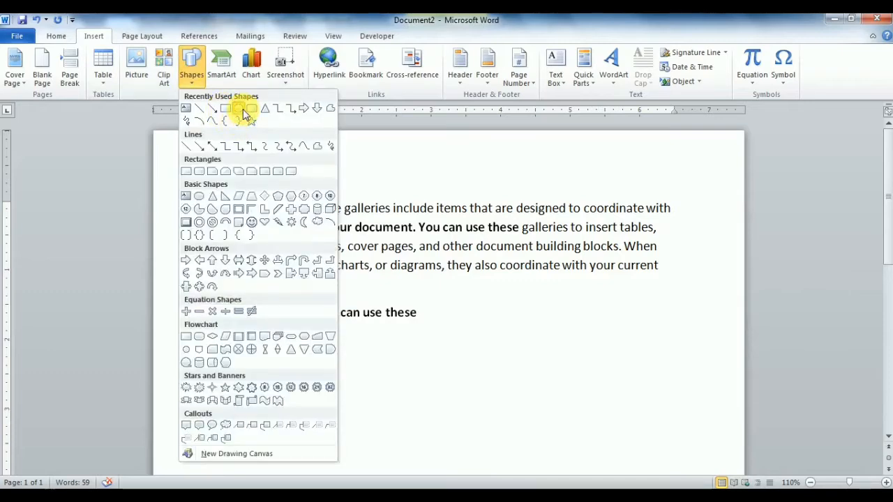
click(238, 108)
drag(284, 300, 413, 426)
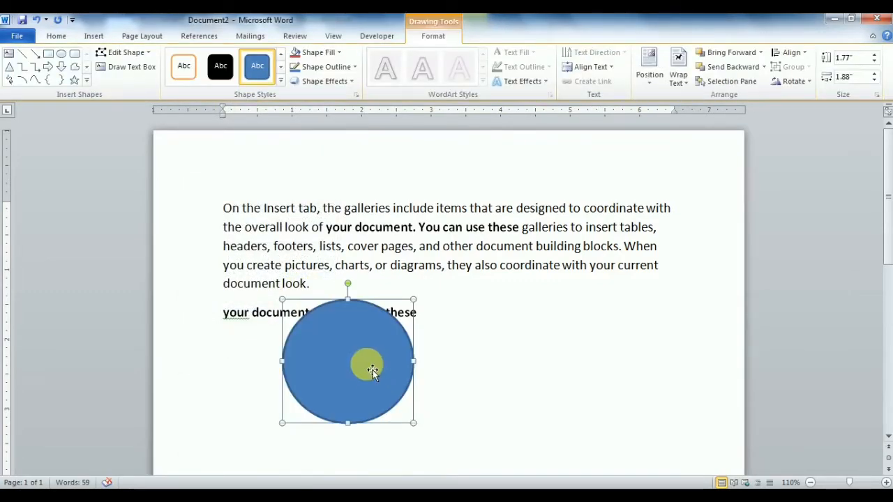
drag(363, 380, 560, 325)
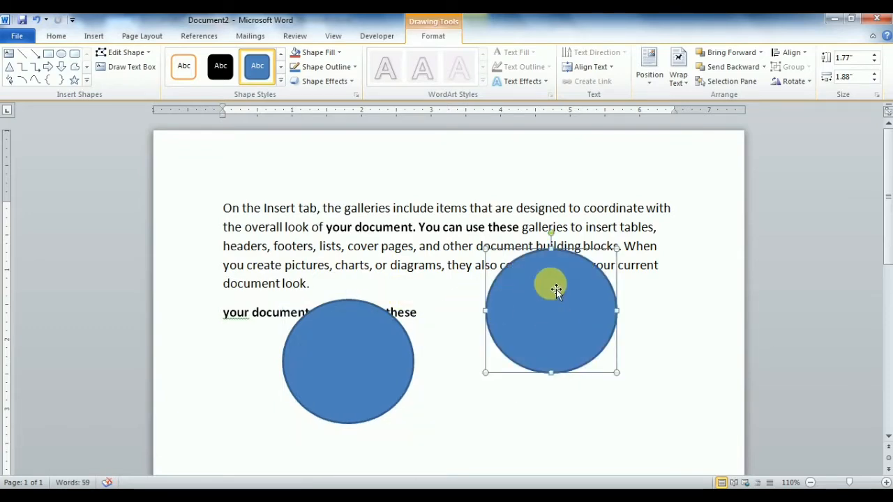
Step: View the Font dialog for the word "and" in the paragraph's third line, and close it without changes
click(427, 249)
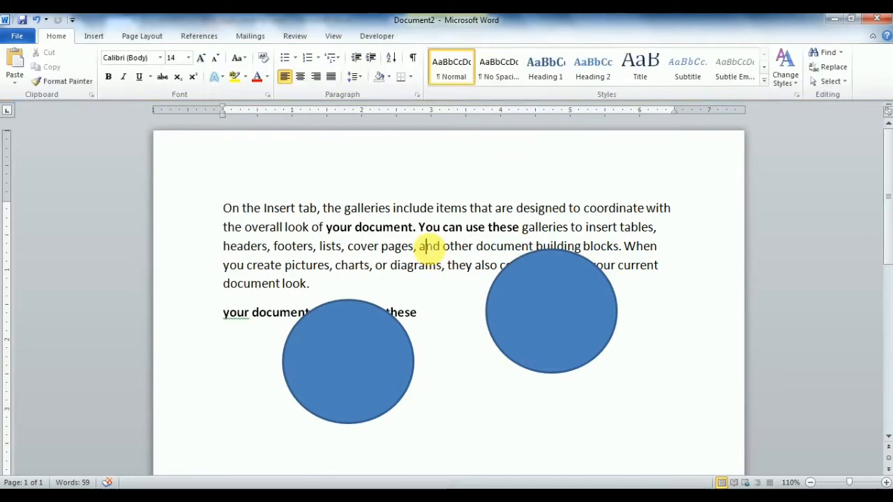
key(ctrl+d)
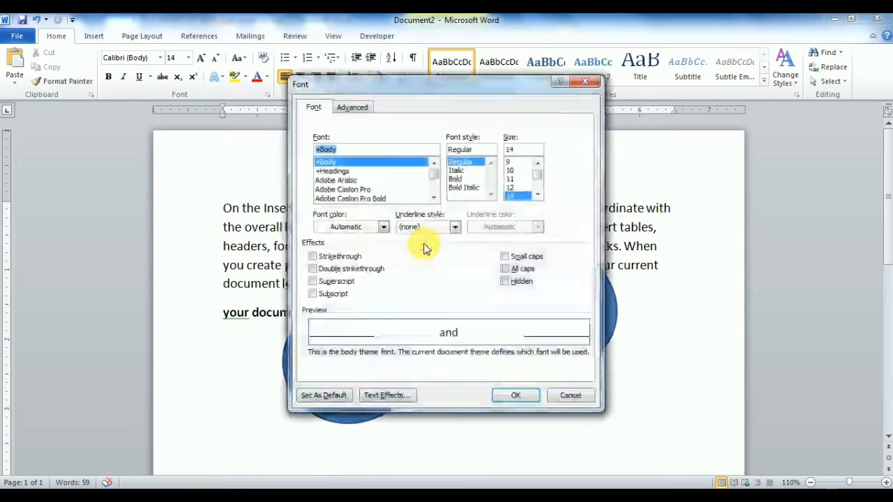
key(Escape)
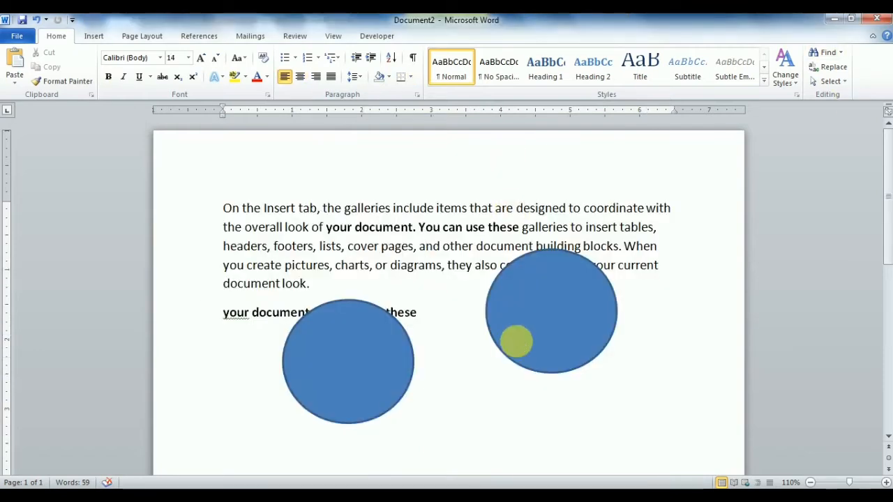
Step: Delete both blue ovals from the page
click(523, 352)
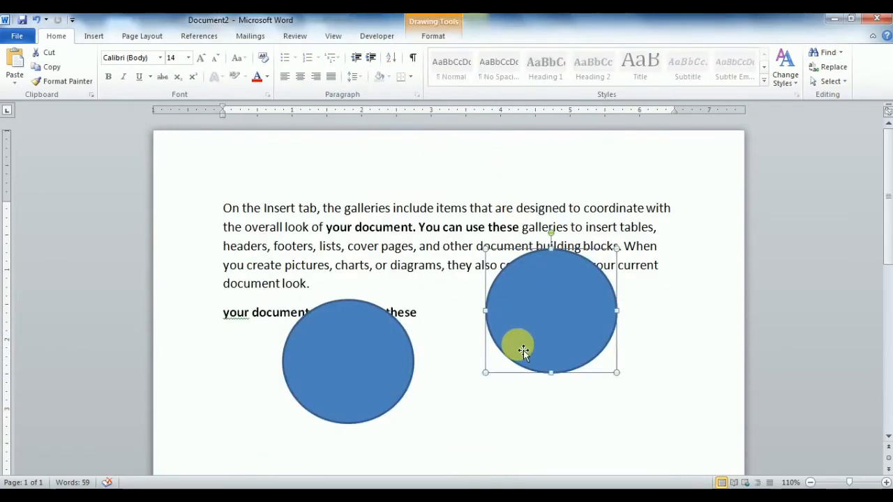
key(Delete)
click(369, 369)
key(Delete)
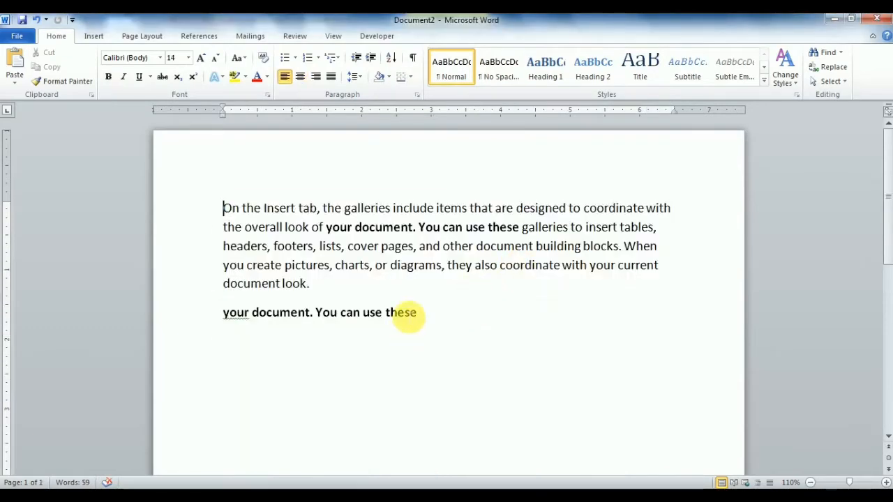
Step: Center the bold phrase "your document. You can use these" below the paragraph
click(405, 312)
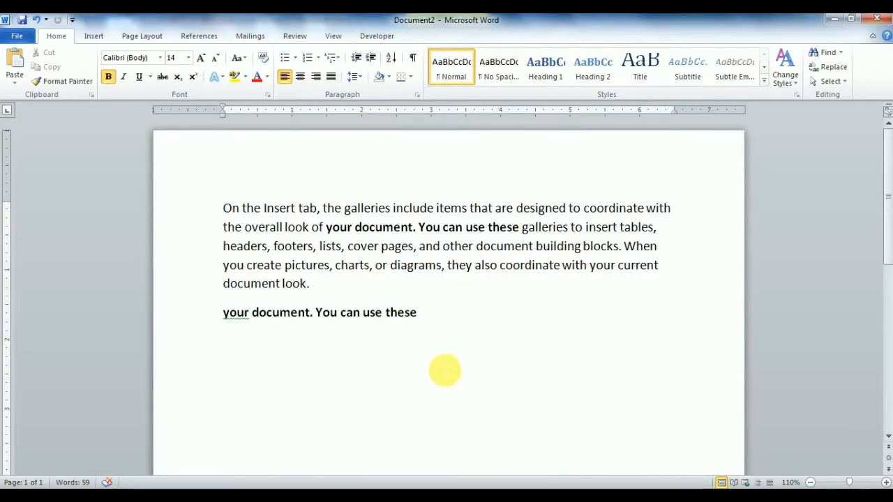
key(ctrl+e)
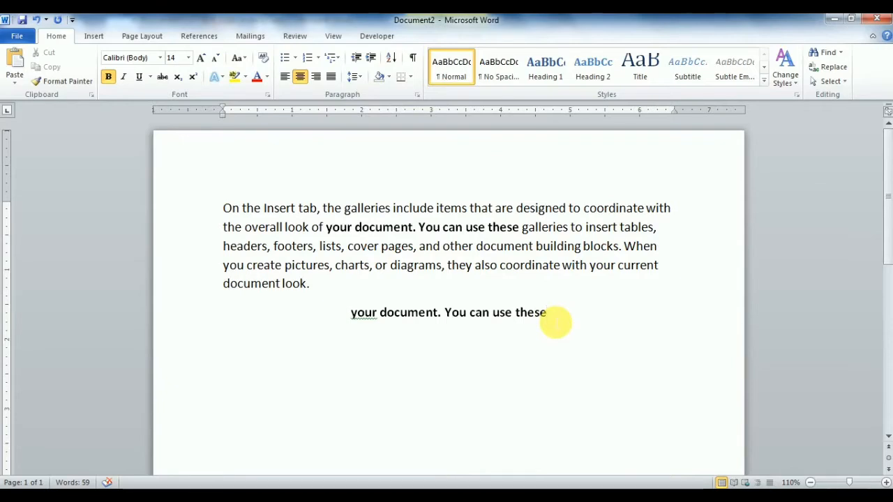
Step: Search the document for the word "your"
key(ctrl+f)
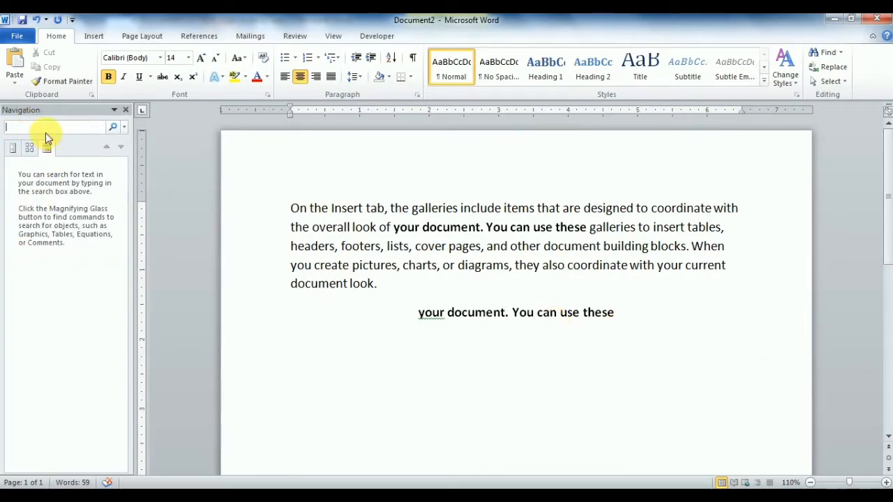
text(your)
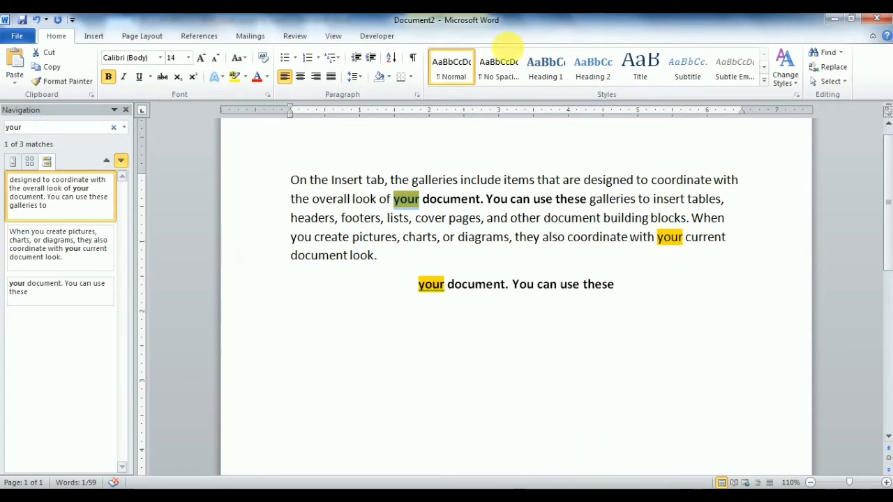
Step: Close the Navigation pane and place the cursor on the empty line below the centered bold phrase
click(124, 111)
click(304, 224)
key(alt+Tab)
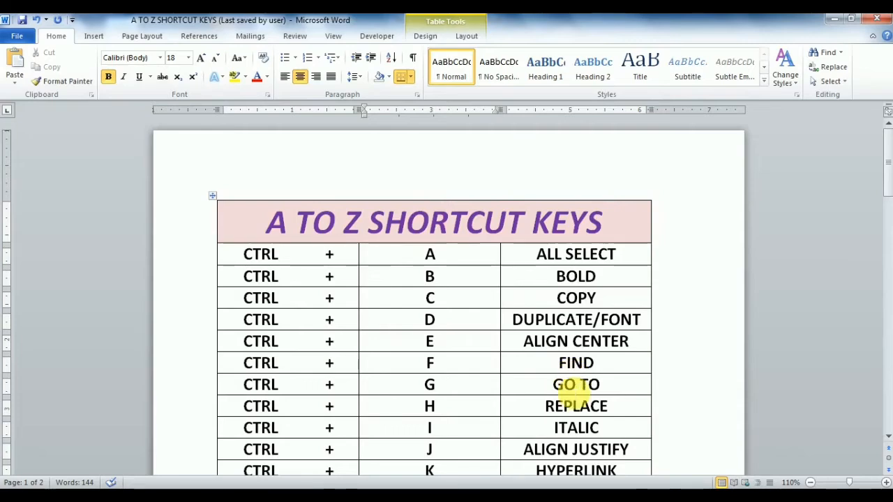
key(alt+Tab)
click(477, 311)
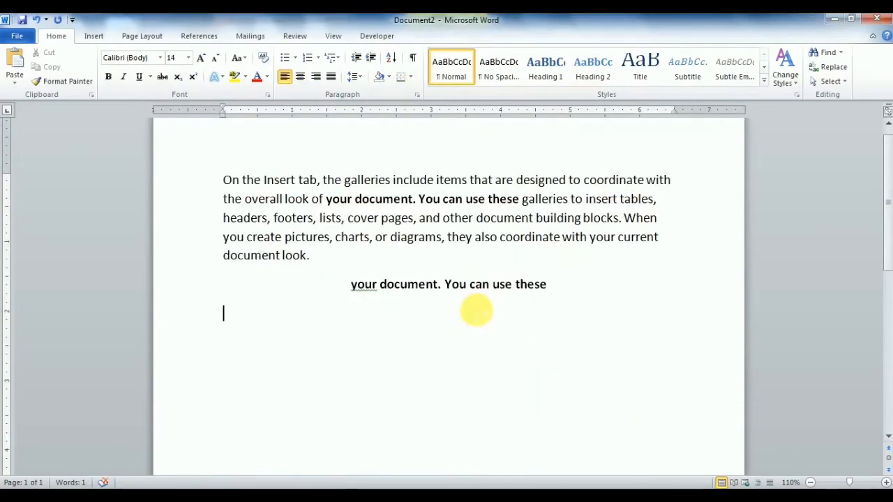
Step: Look through the list of Go To targets in the Find and Replace dialog, and close it without jumping anywhere
key(ctrl+g)
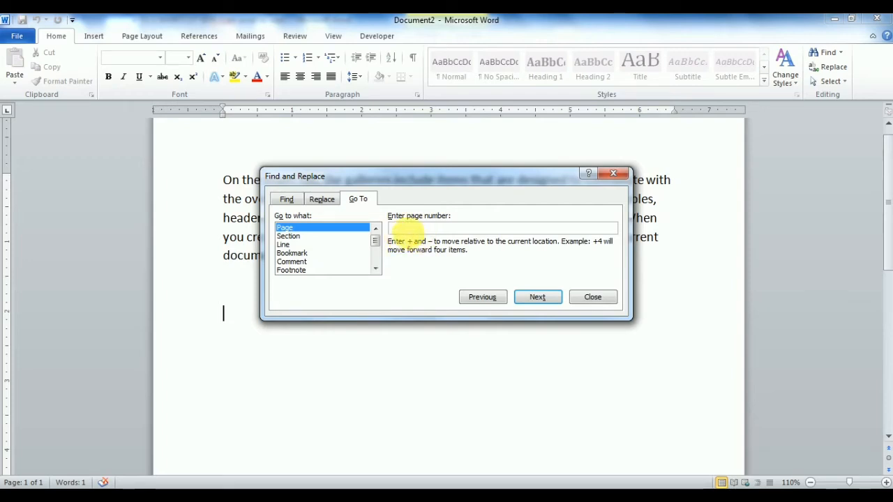
click(376, 268)
click(376, 269)
click(376, 269)
click(375, 269)
click(375, 269)
click(375, 269)
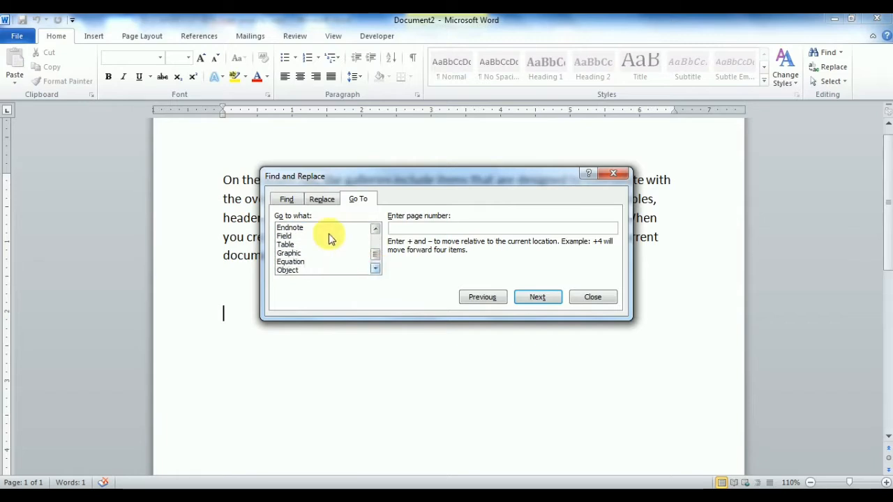
drag(377, 258, 375, 230)
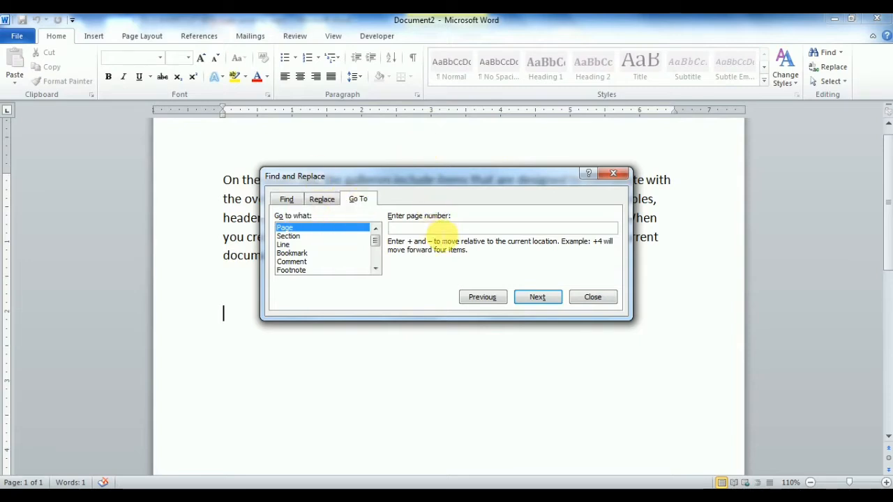
click(593, 297)
Step: Replace every occurrence of "your" in Document2 with the person's first name, and close the Find and Replace dialog
key(alt+Tab)
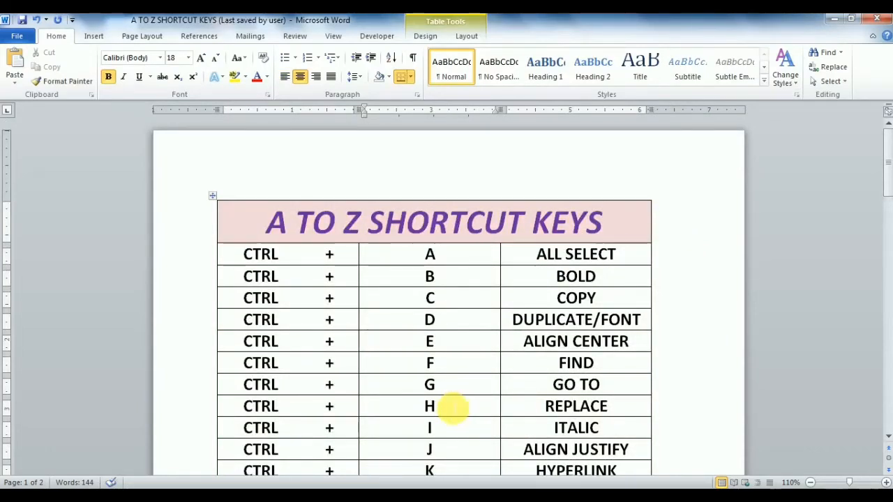
key(alt+Tab)
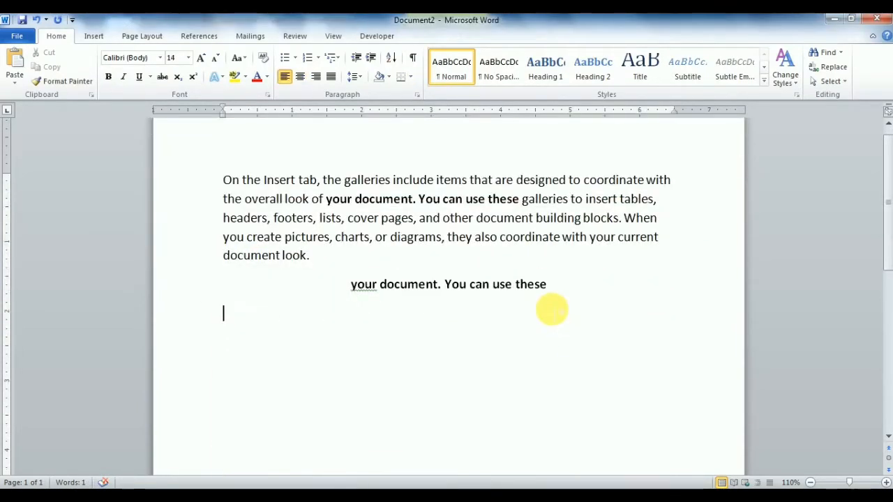
key(ctrl+h)
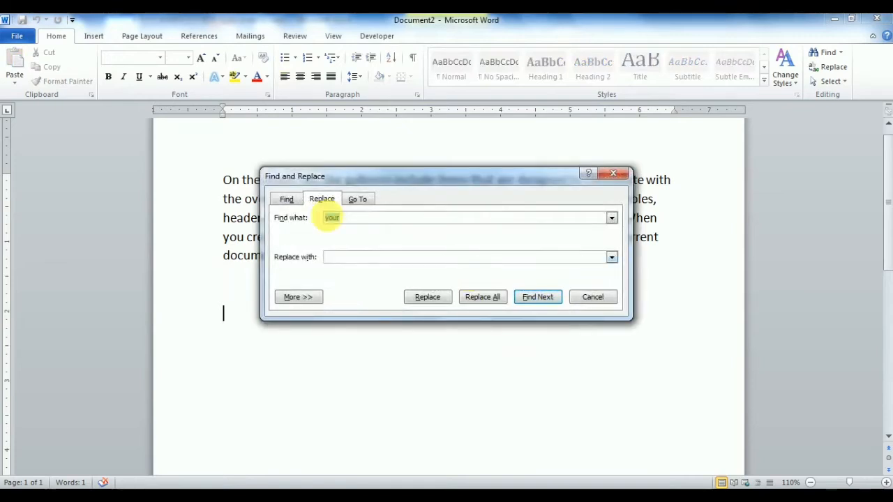
click(349, 259)
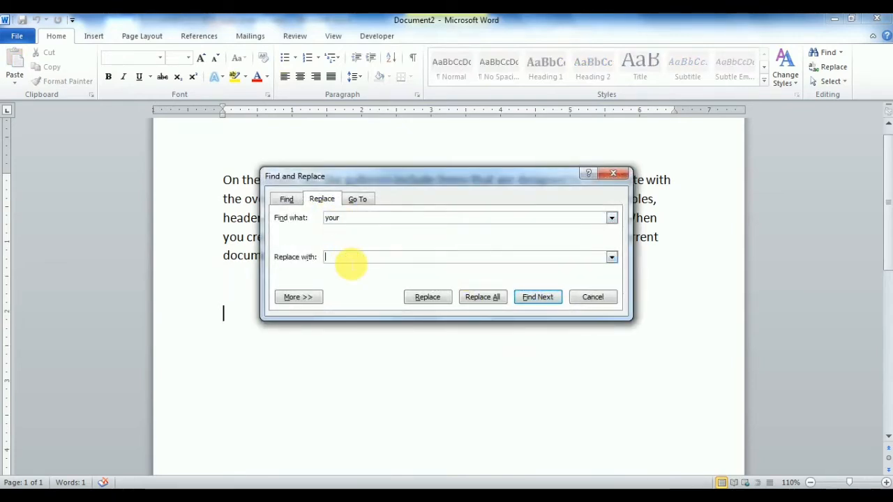
text(Viren)
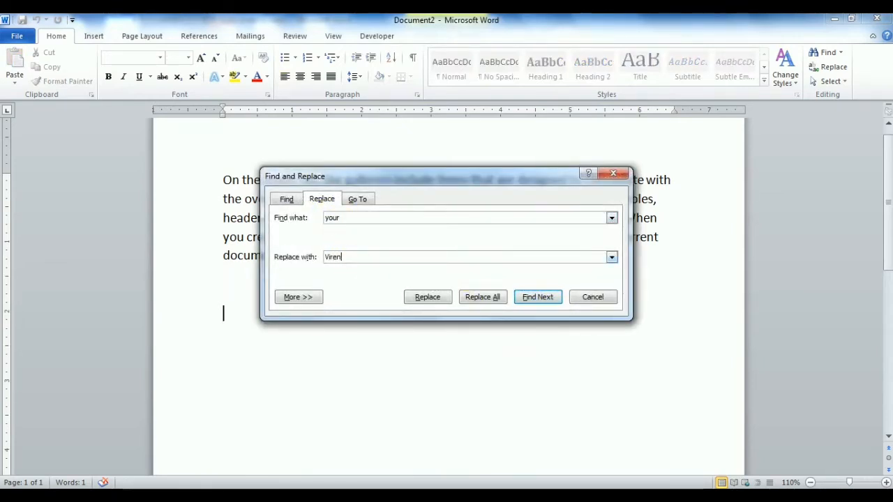
click(474, 298)
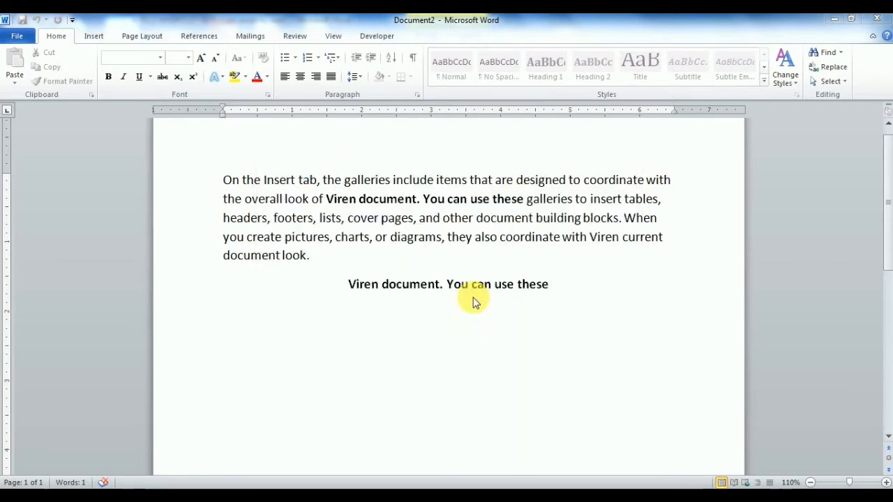
click(423, 291)
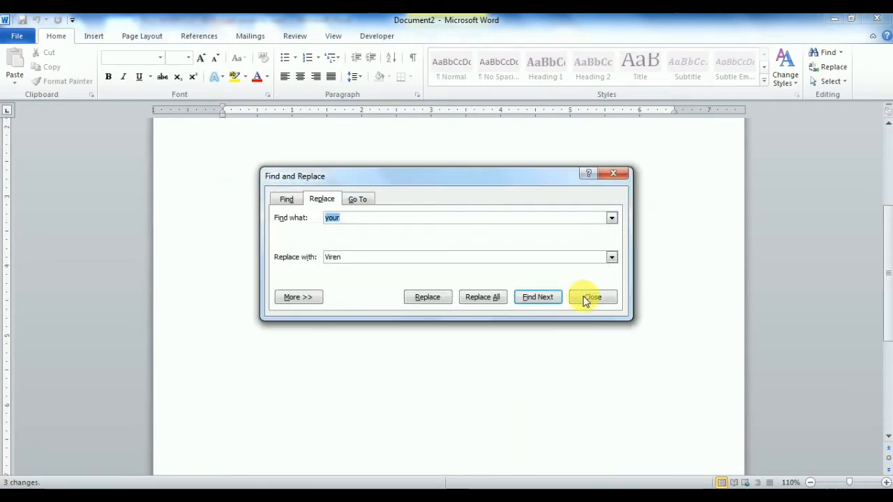
click(591, 298)
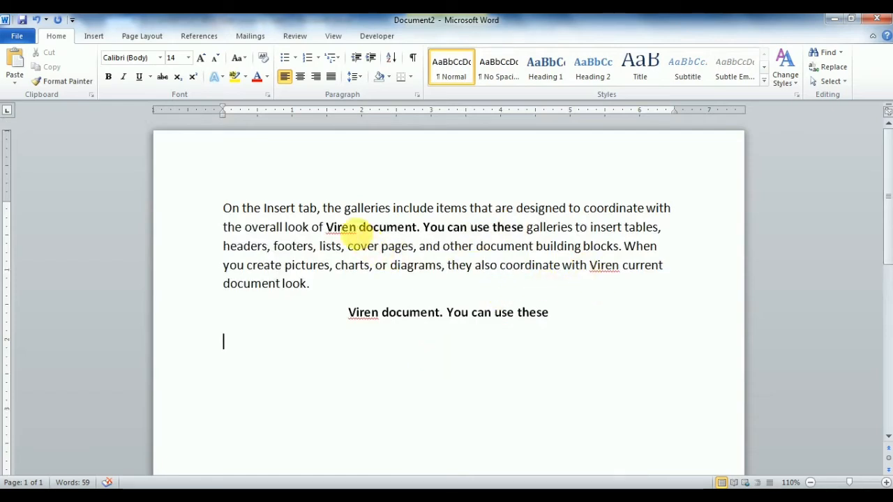
Step: Check the replaced words in the paragraph and in the centered phrase by selecting each one
drag(326, 227, 349, 228)
drag(382, 312, 349, 312)
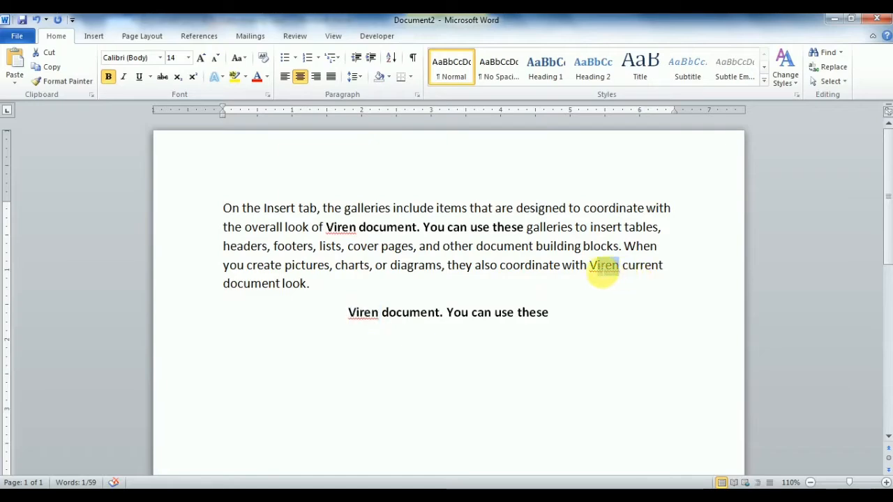
click(499, 319)
Step: Italicize the centered bold phrase below the paragraph in Document2
key(alt+Tab)
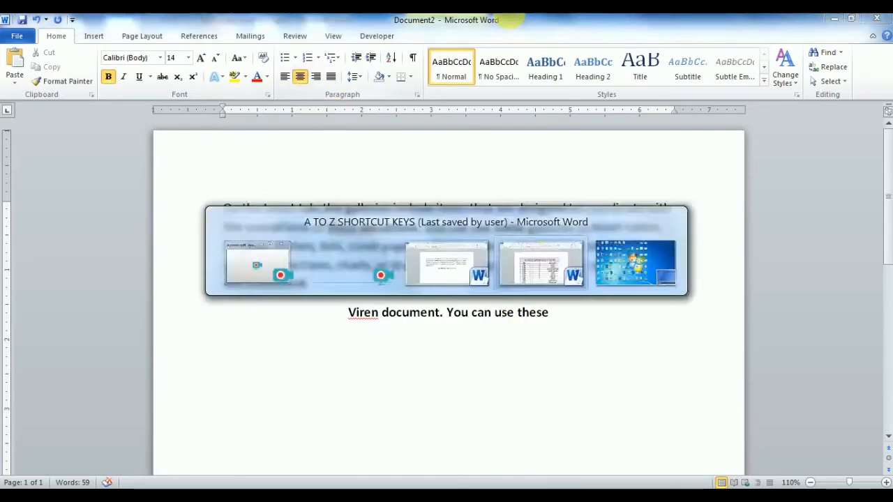
key(alt+Tab)
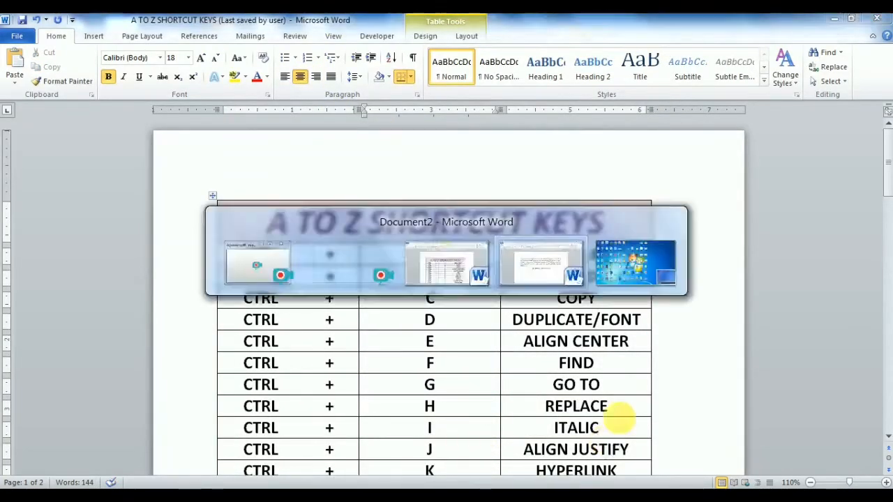
drag(551, 312, 342, 314)
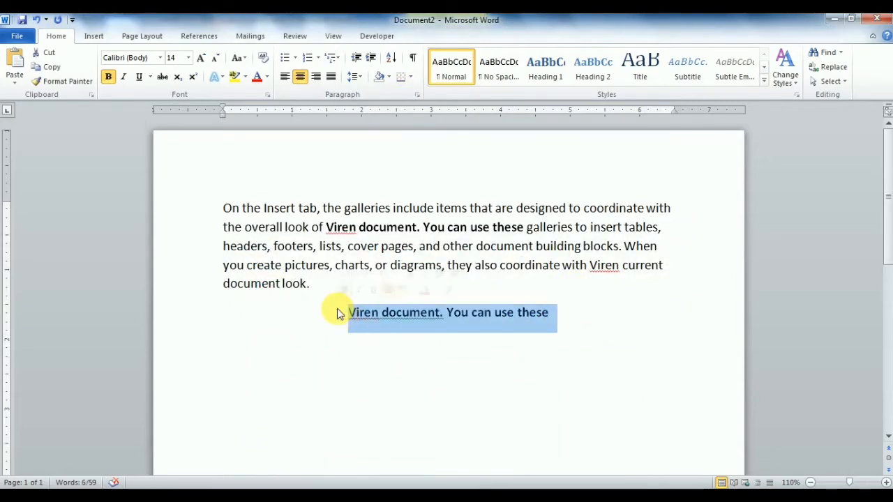
key(ctrl+i)
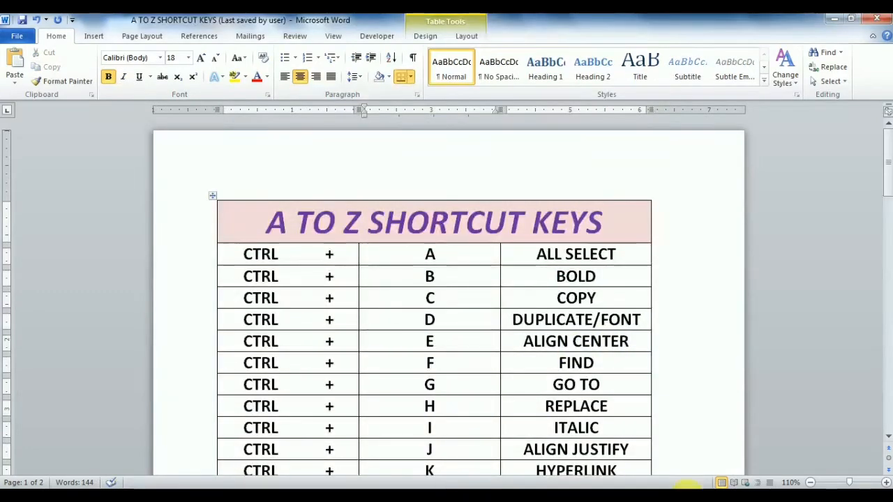
Step: Justify the whole sample paragraph and set it back to left alignment
scroll(523, 279, down, 2)
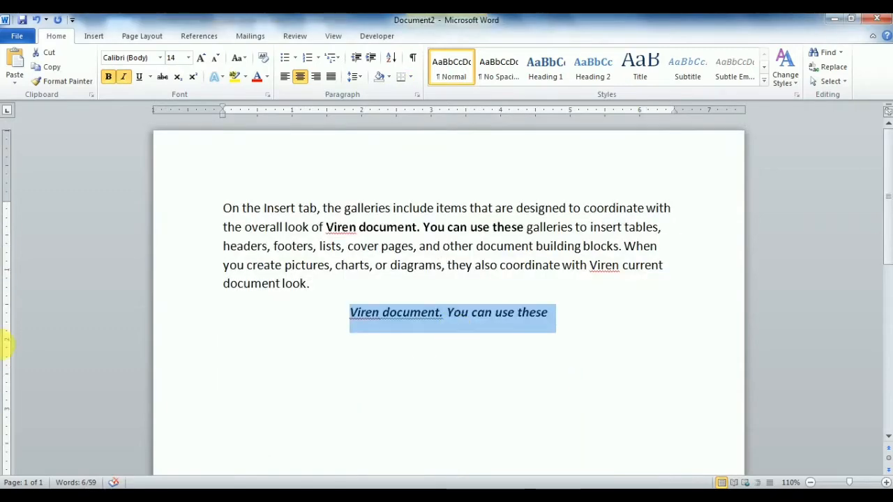
drag(311, 289, 223, 209)
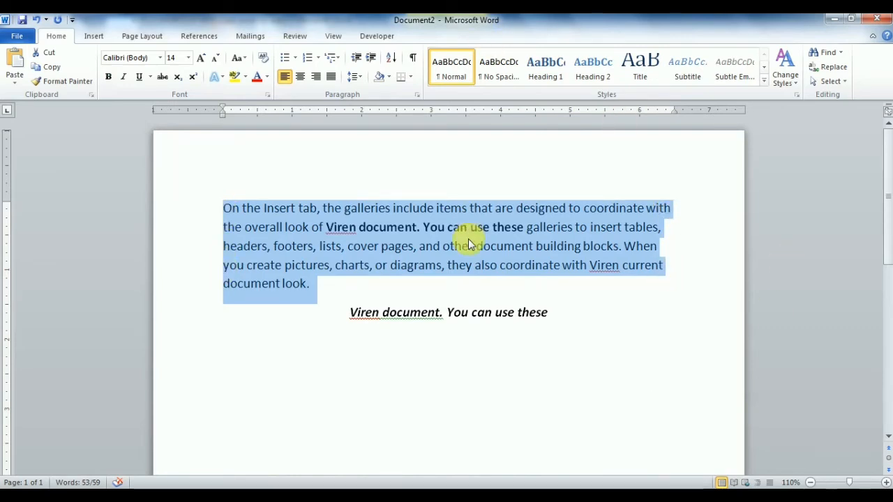
key(ctrl+j)
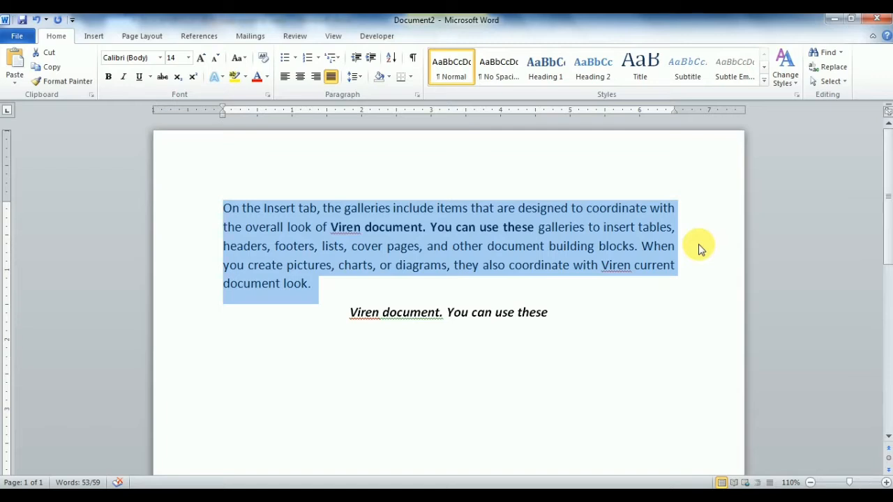
key(ctrl+l)
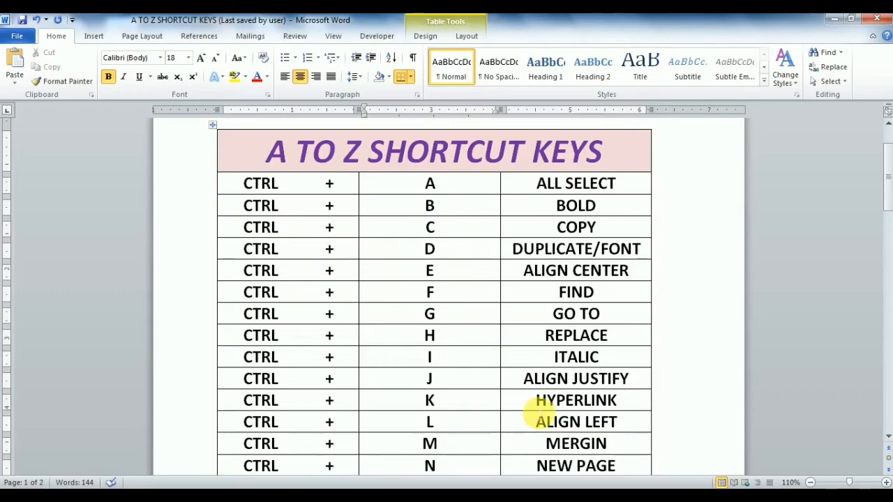
Step: Insert a hyperlink to the Attendance Sheet workbook from My Documents on the empty line below the centered phrase
key(alt+Tab)
click(461, 289)
click(598, 347)
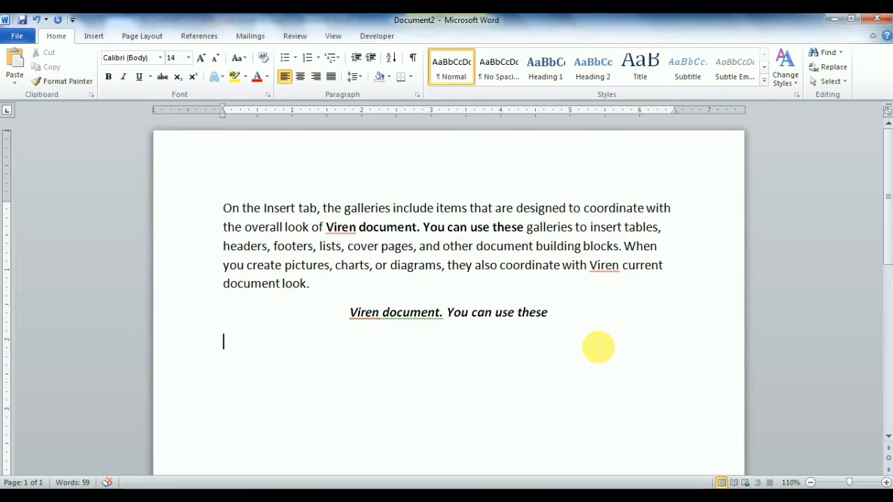
key(ctrl+k)
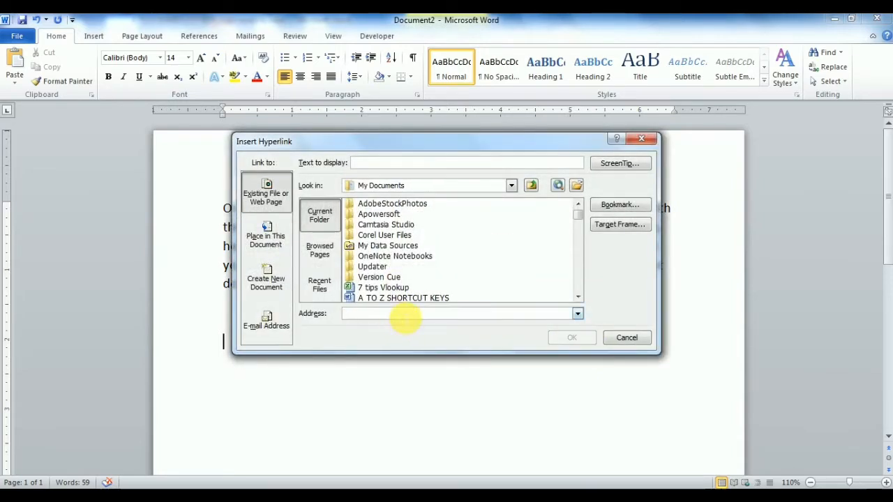
text(at)
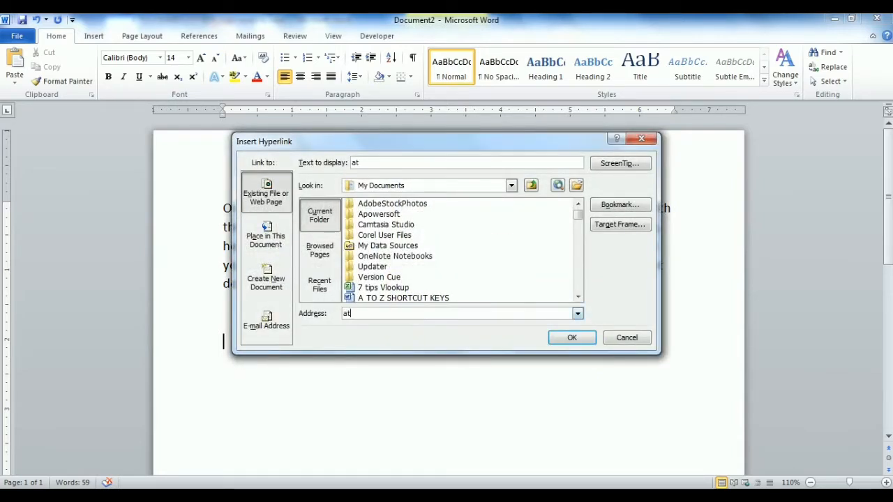
click(408, 287)
click(417, 297)
key(Down)
key(Down)
key(Down)
key(Down)
key(Down)
key(Down)
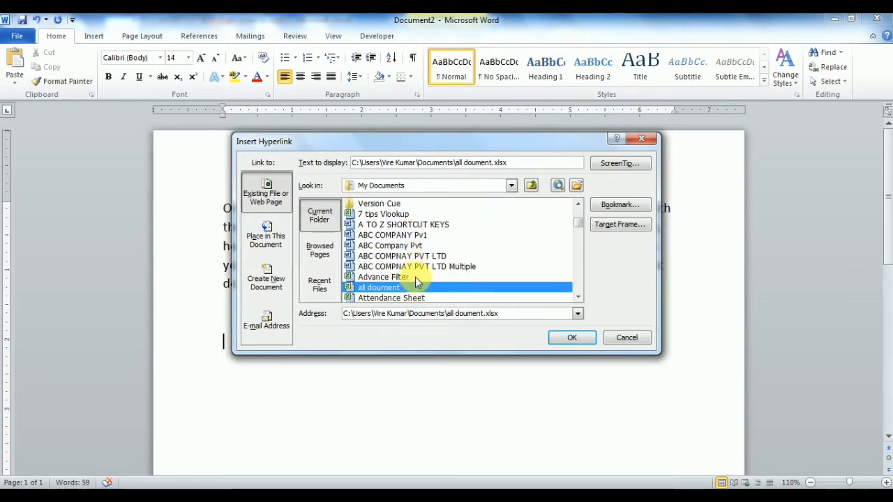
key(Down)
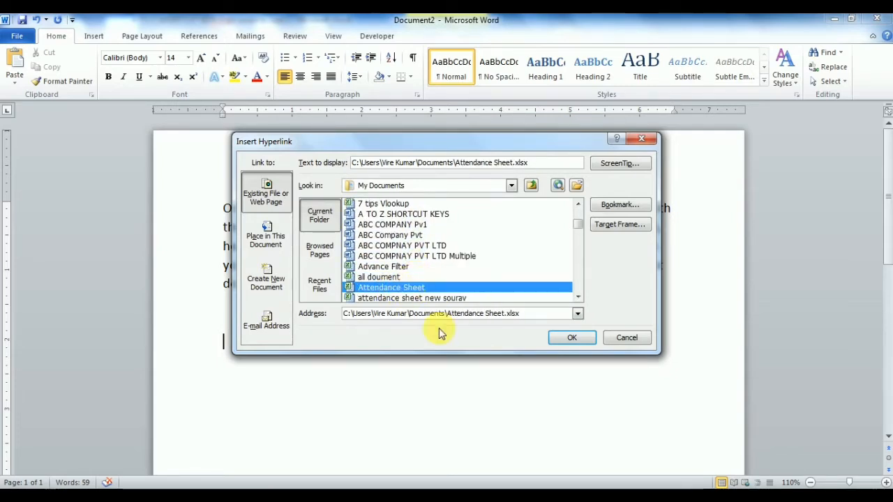
click(569, 339)
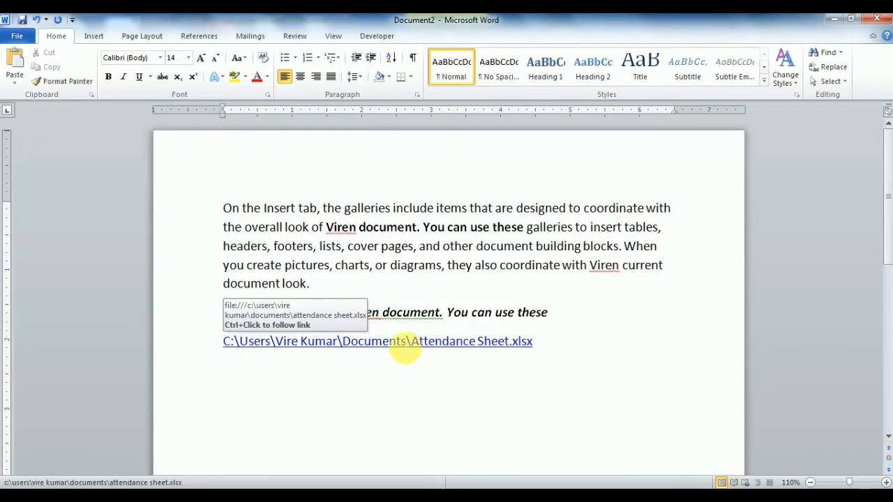
Step: Follow the inserted hyperlink to view the Attendance Sheet workbook in Excel, and close the workbook
ctrl+click(385, 344)
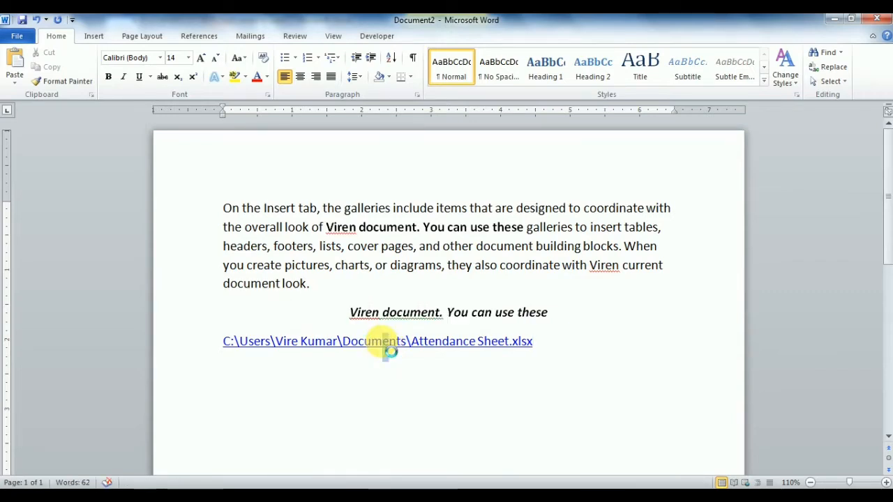
click(492, 309)
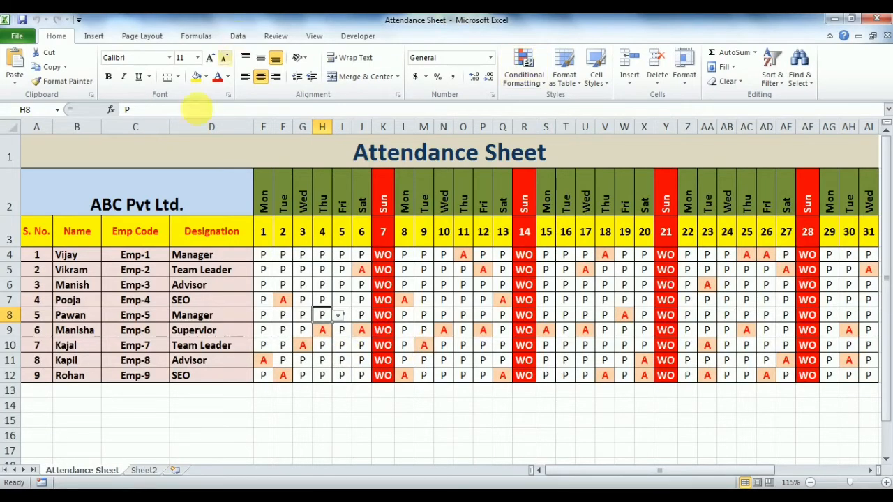
click(877, 19)
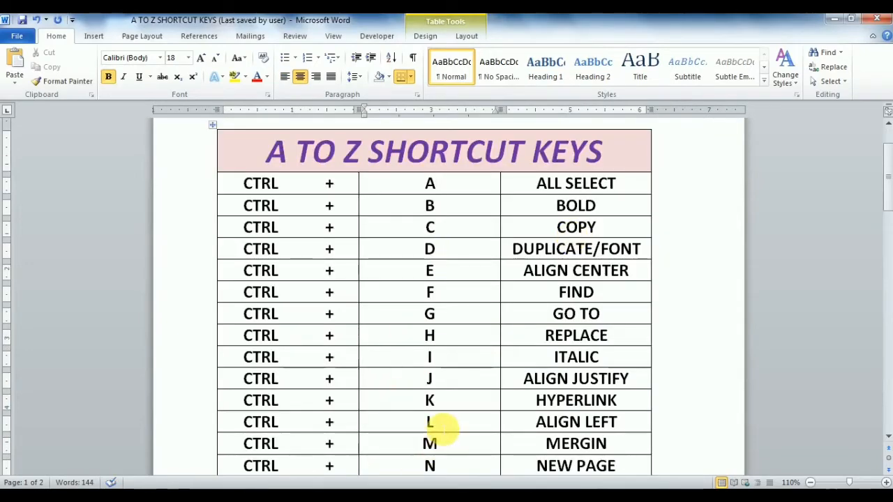
Step: Left-align the bold italic phrase below the paragraph in Document2, and return to the A TO Z SHORTCUT KEYS document
key(alt+Tab)
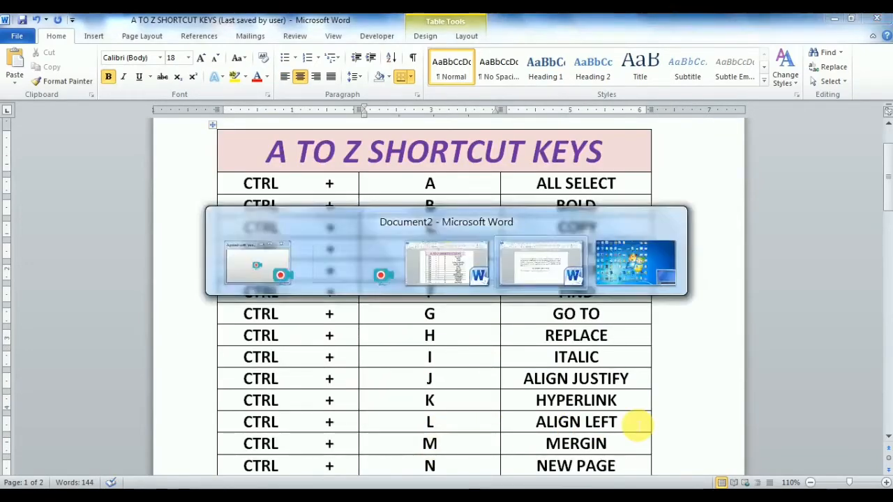
click(525, 310)
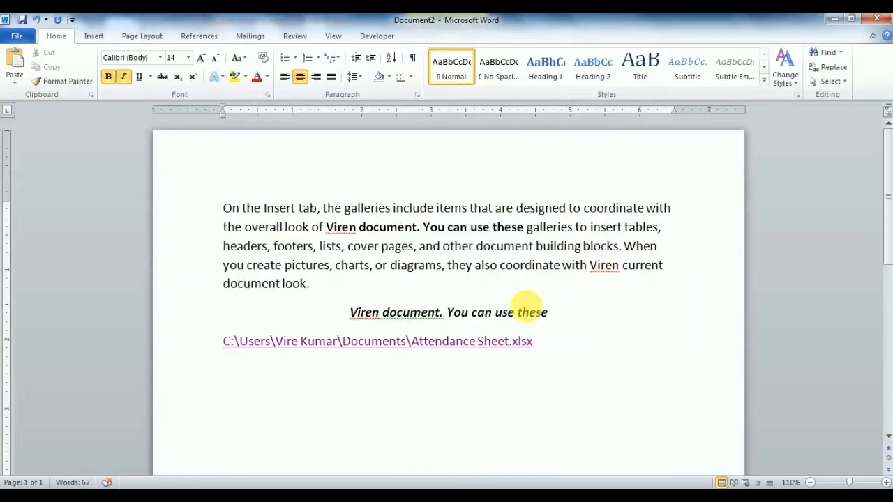
key(ctrl+l)
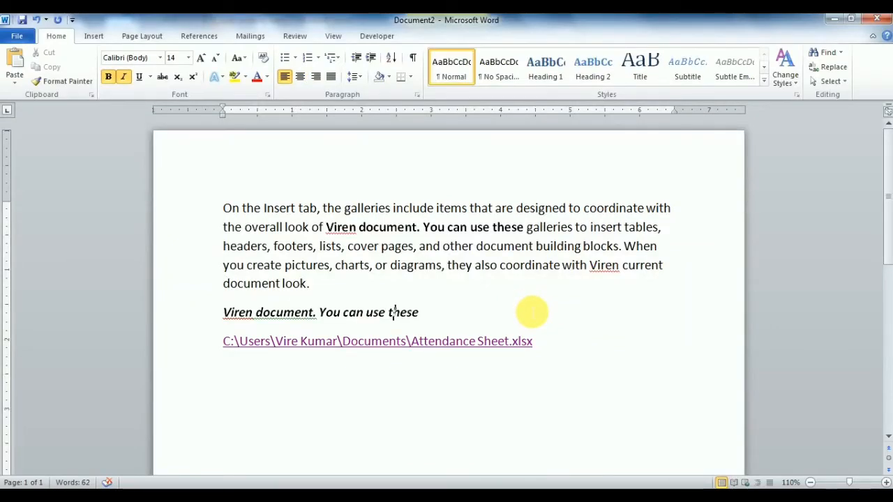
key(alt+Tab)
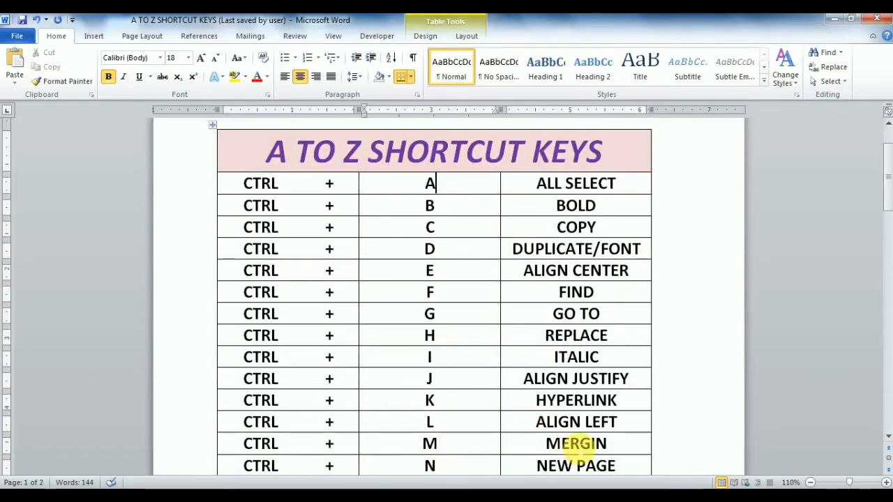
Step: Indent the bold italic phrase in Document2 by five levels to 2.5 inches, and extend its left indent to about 2.8 inches
key(alt+Tab)
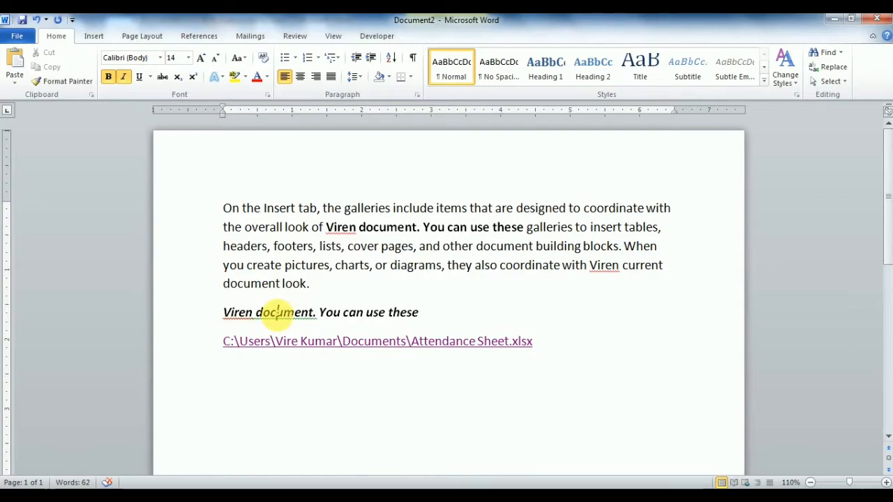
key(ctrl+m)
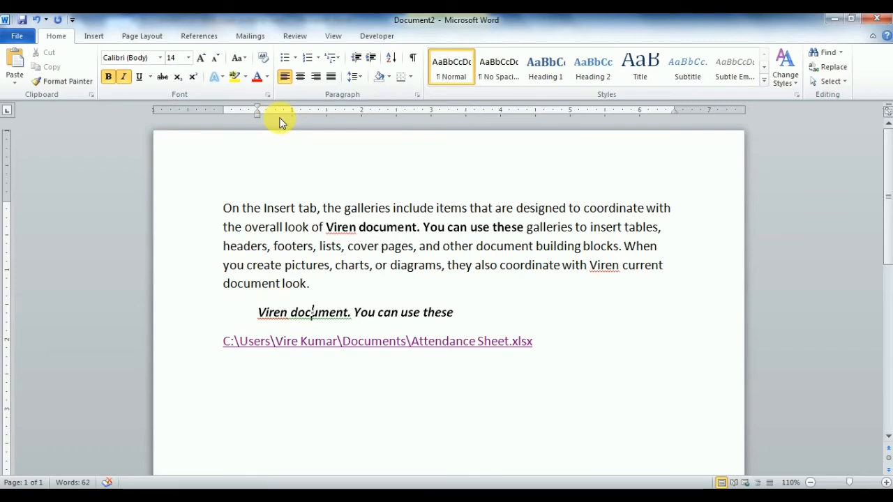
key(ctrl+m)
key(ctrl+m)
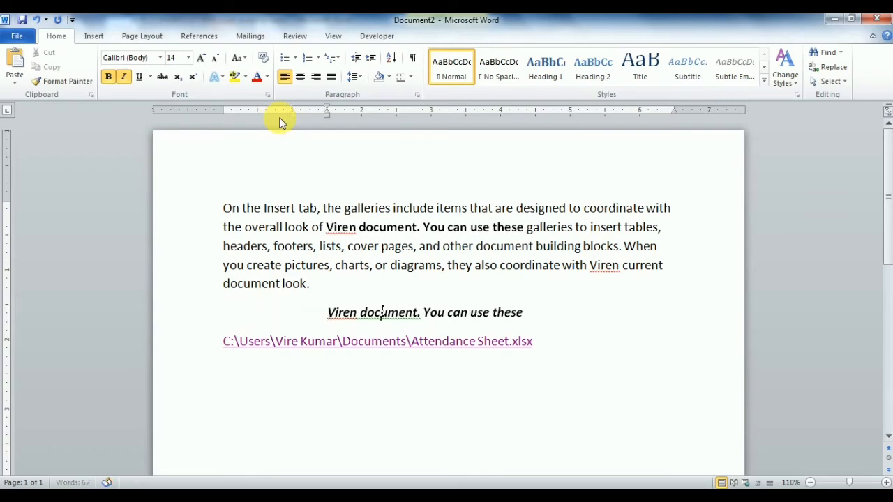
key(ctrl+m)
key(ctrl+m)
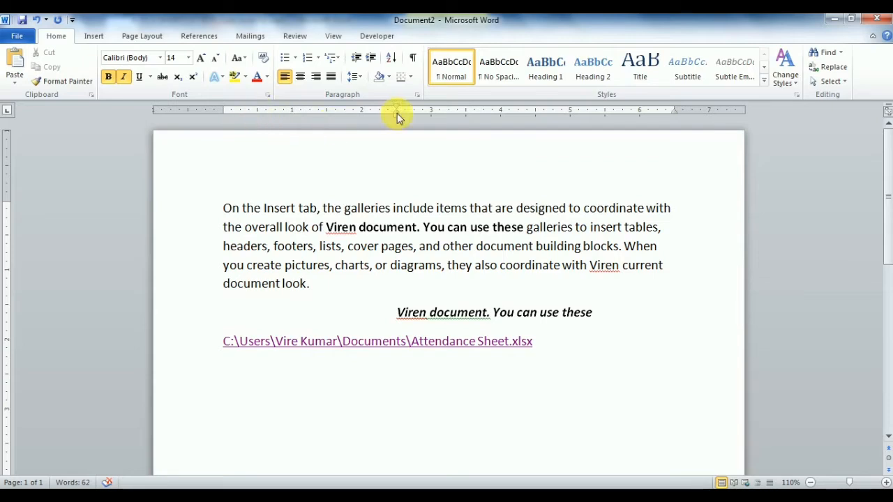
drag(397, 113, 419, 119)
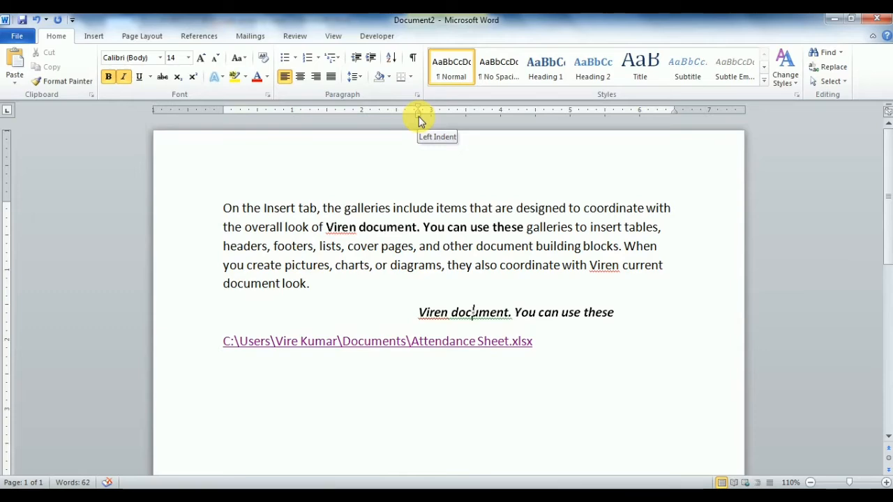
Step: Decrease the bold italic phrase's left indent level by level back to the margin, and return to the A TO Z SHORTCUT KEYS document
key(ctrl+shift+m)
key(ctrl+shift+m)
key(ctrl+shift+m)
key(ctrl+shift+m)
key(ctrl+shift+m)
key(ctrl+shift+m)
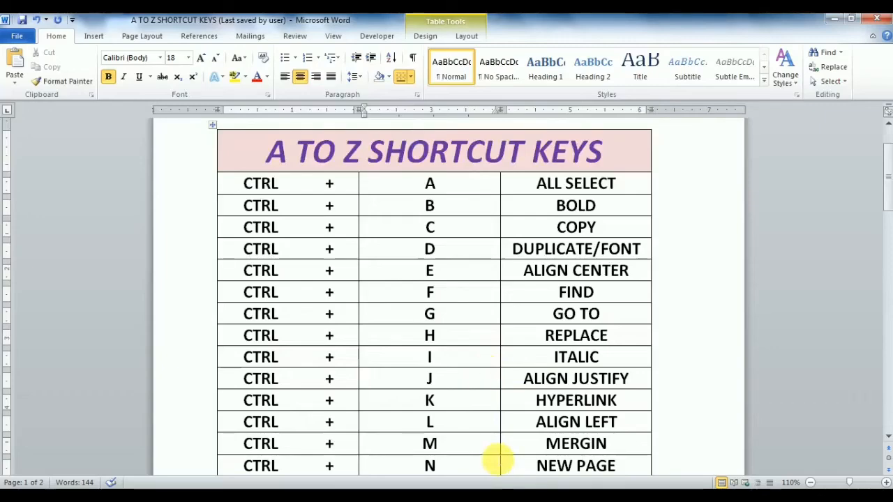
Step: Create a new blank document, close it, and return to the shortcut list in the A TO Z SHORTCUT KEYS document
scroll(507, 421, down, 2)
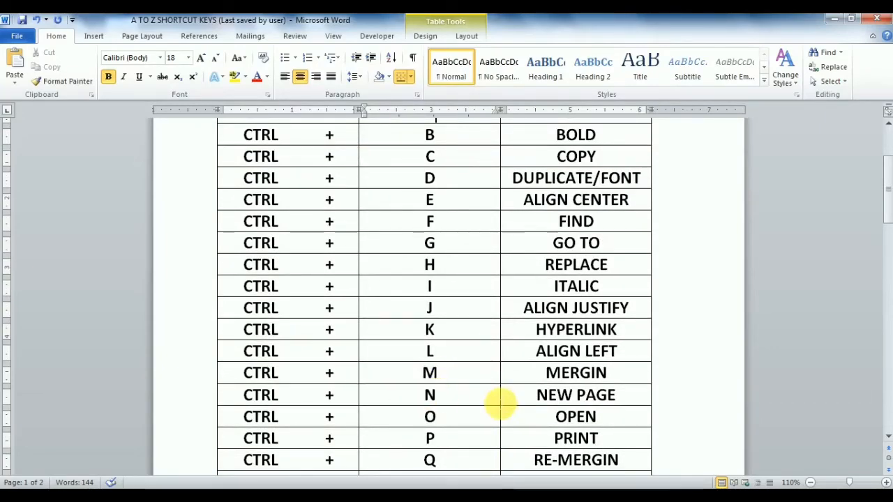
key(alt+Tab)
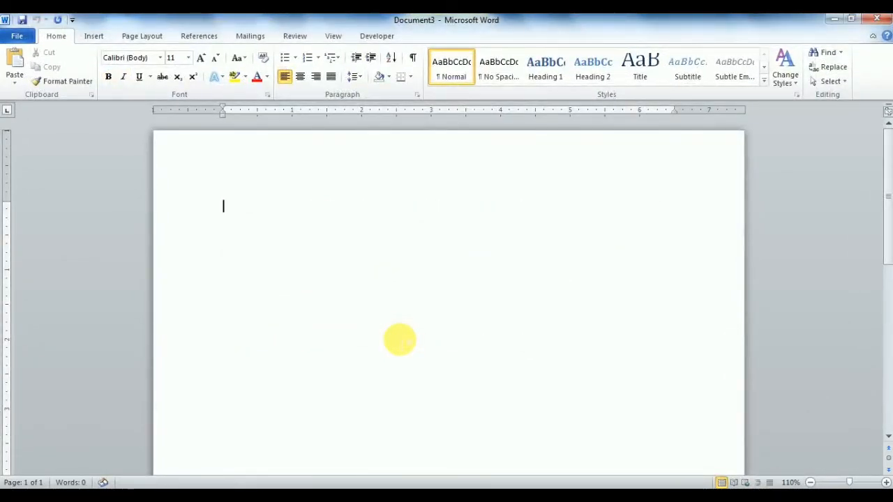
click(883, 23)
click(409, 385)
key(alt+Tab)
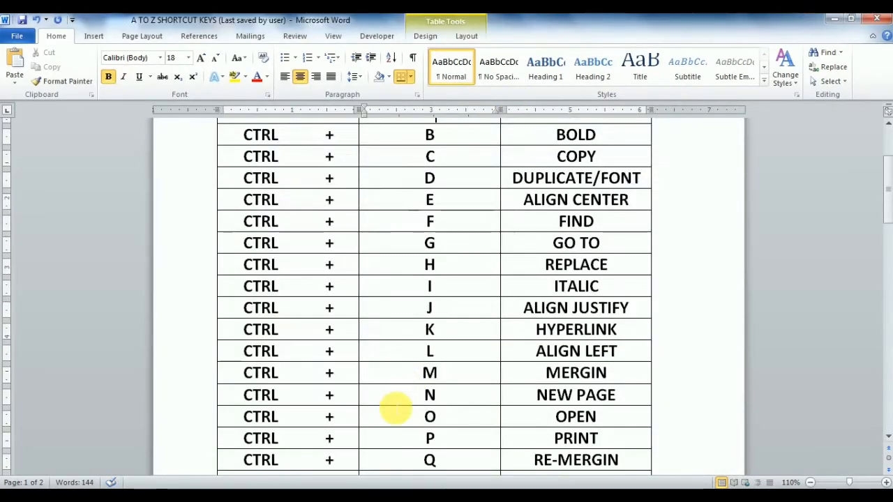
scroll(396, 410, down, 1)
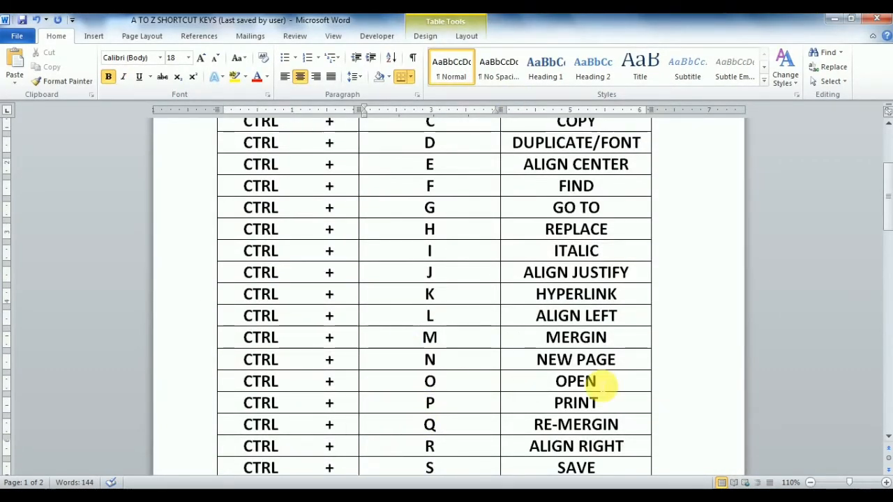
Step: Open ABC COMPANY Pv1 from the Documents library, close it, and return to the shortcut list
key(alt+Tab)
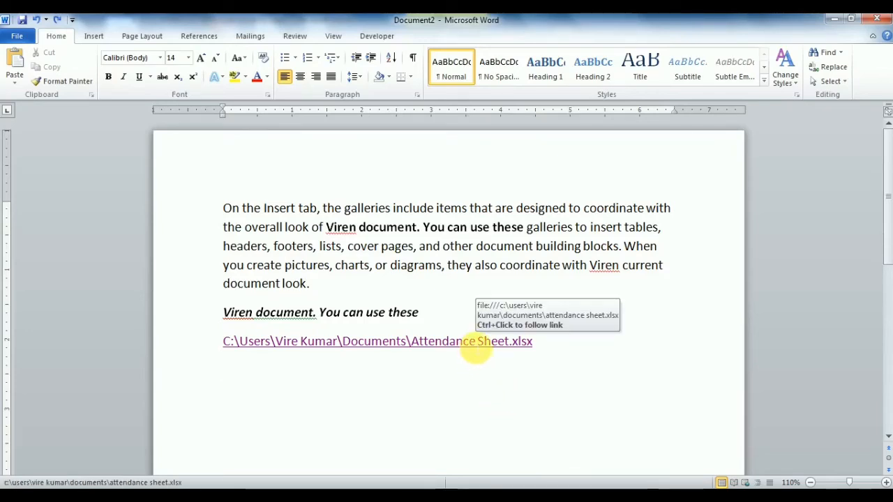
key(ctrl+o)
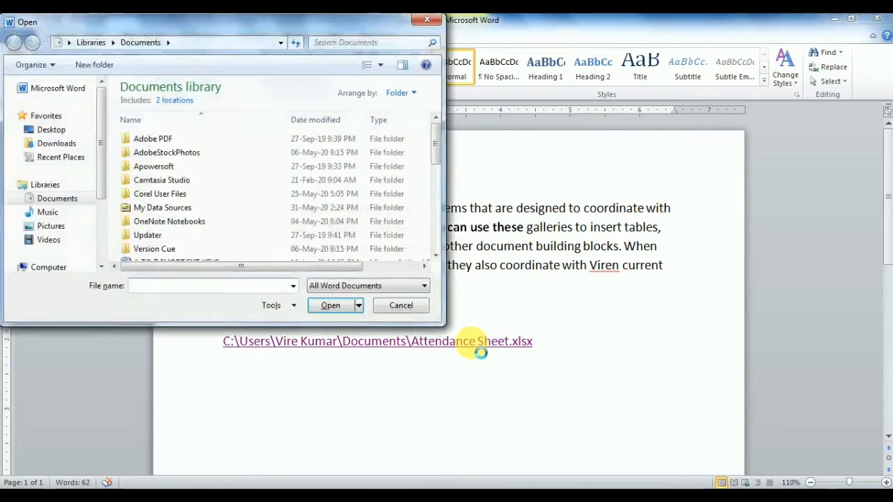
scroll(438, 161, down, 2)
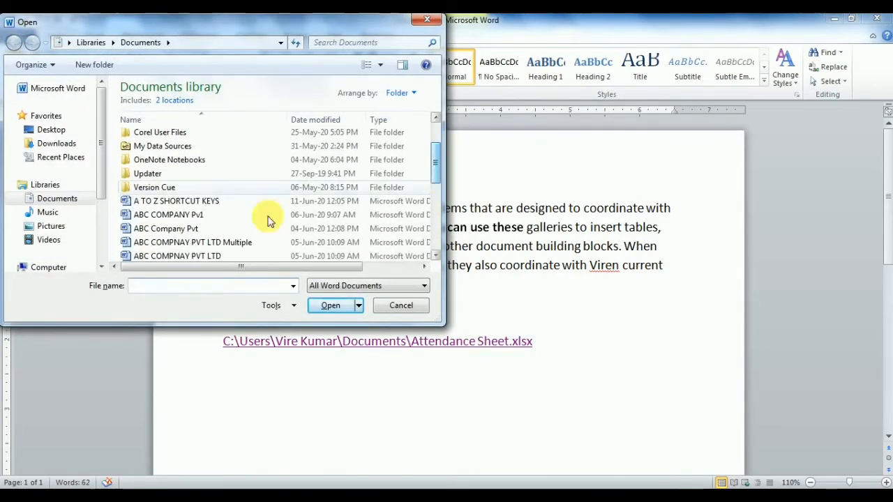
click(333, 307)
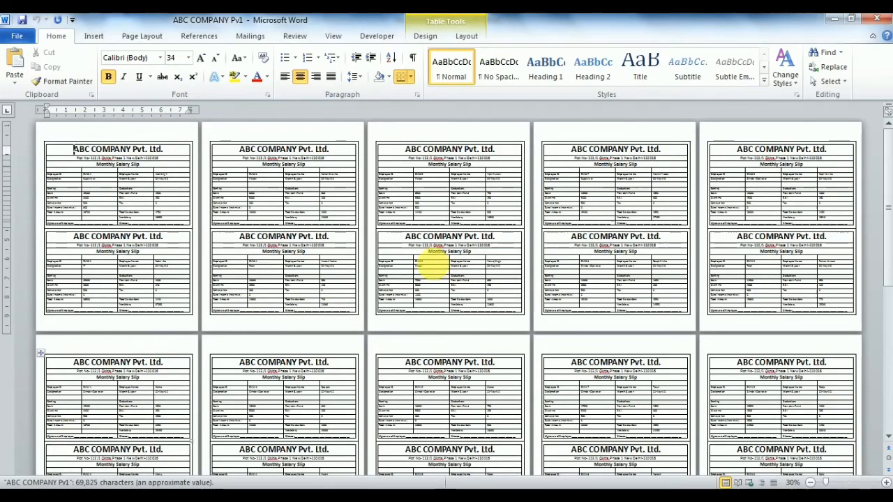
click(877, 21)
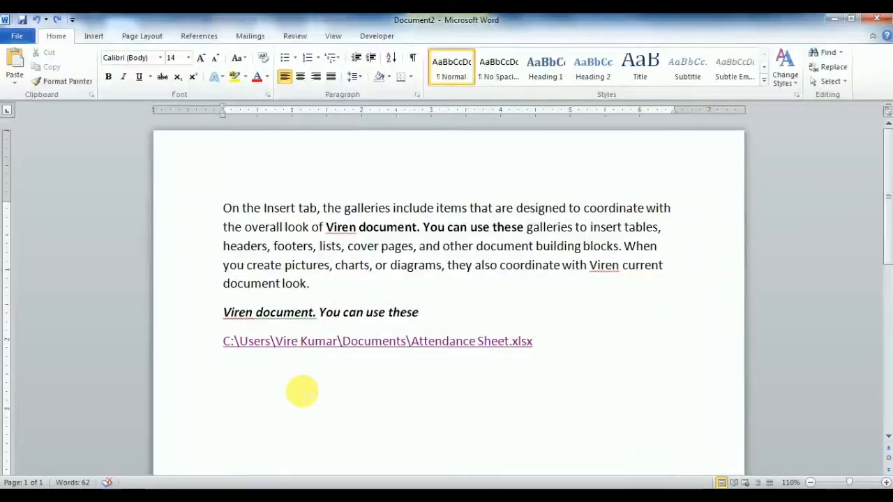
key(alt+Tab)
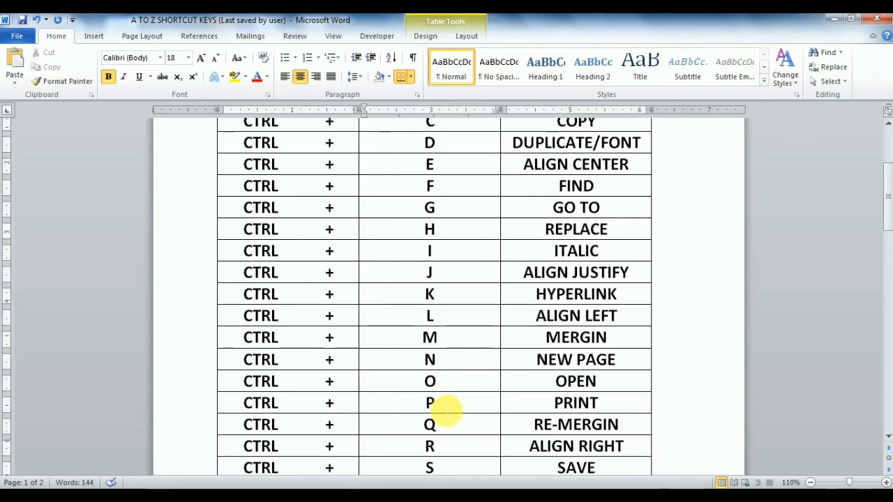
Step: View the print settings and preview of Document2 without printing, and return to the shortcut list
key(alt+Tab)
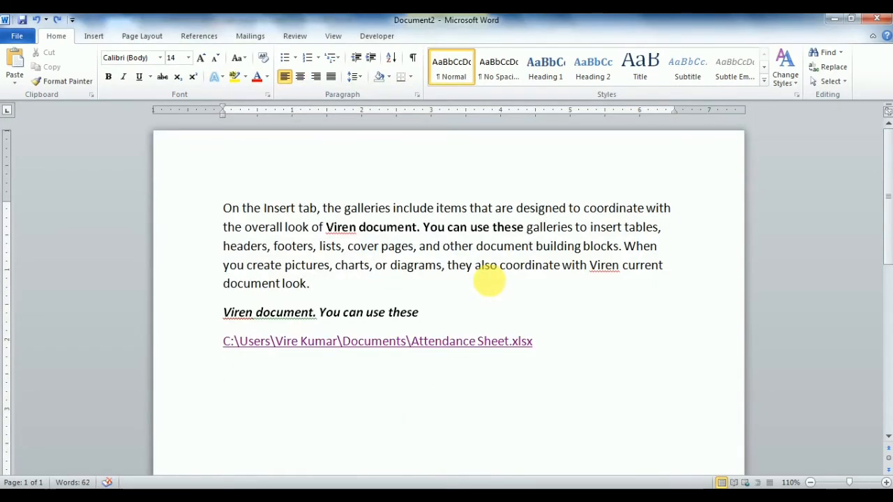
key(ctrl+p)
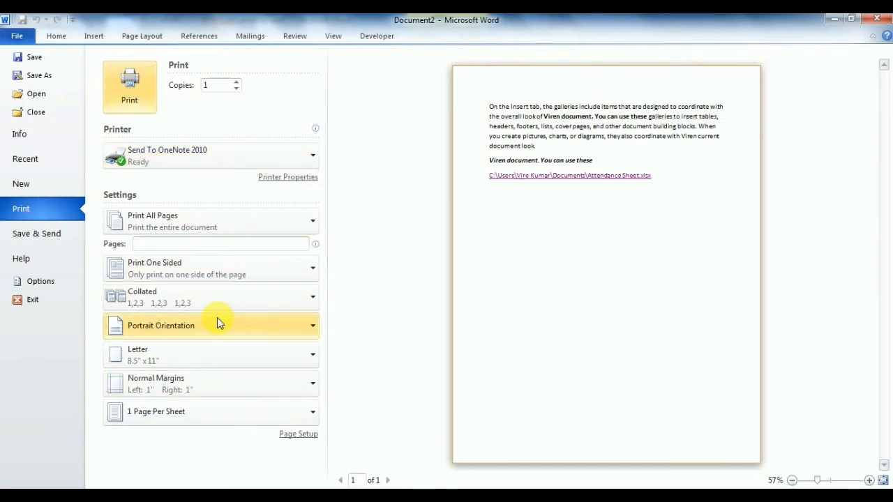
key(Escape)
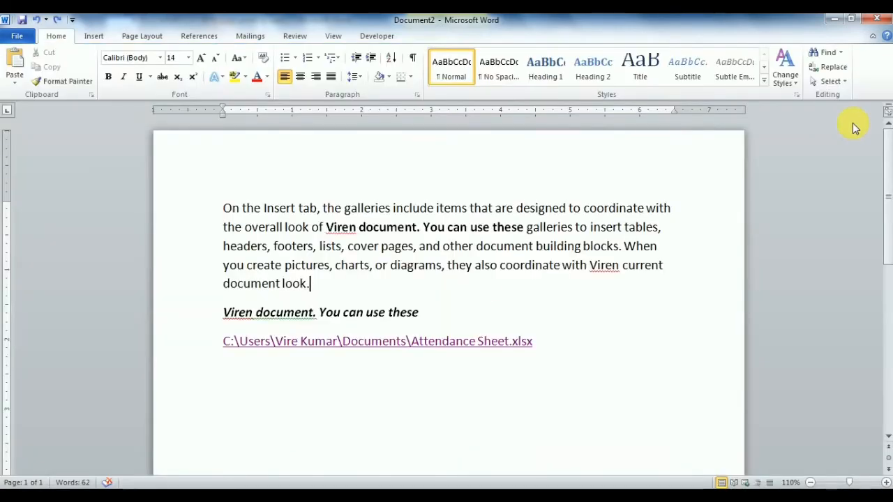
key(alt+Tab)
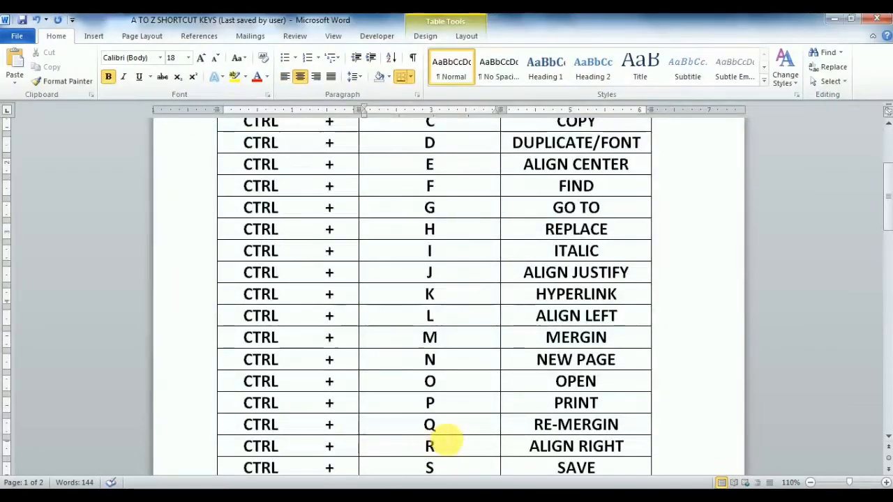
Step: Indent the bold italic phrase in Document2 by two levels to 1 inch, and remove that indent again
key(alt+Tab)
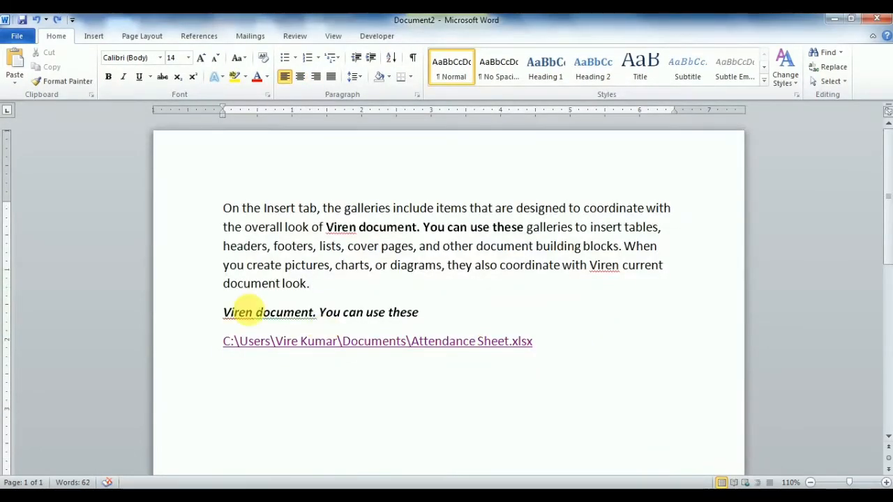
click(245, 312)
key(ctrl+m)
key(ctrl+m)
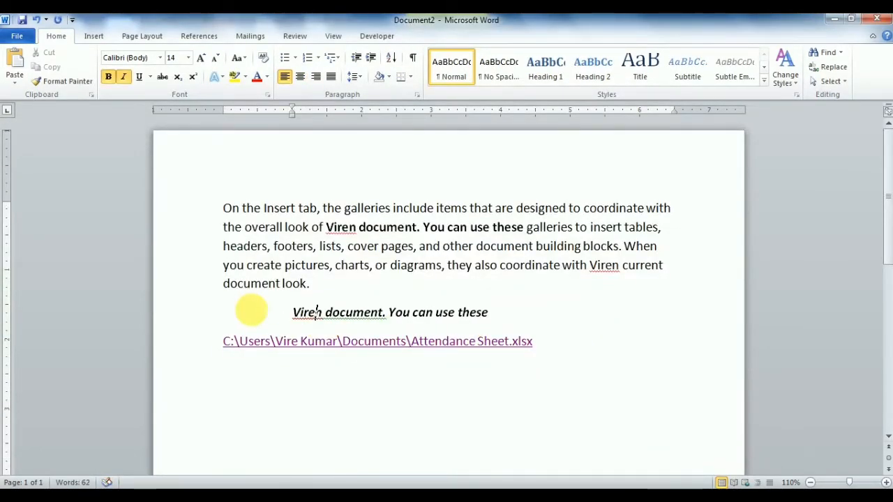
key(ctrl+shift+m)
key(ctrl+shift+m)
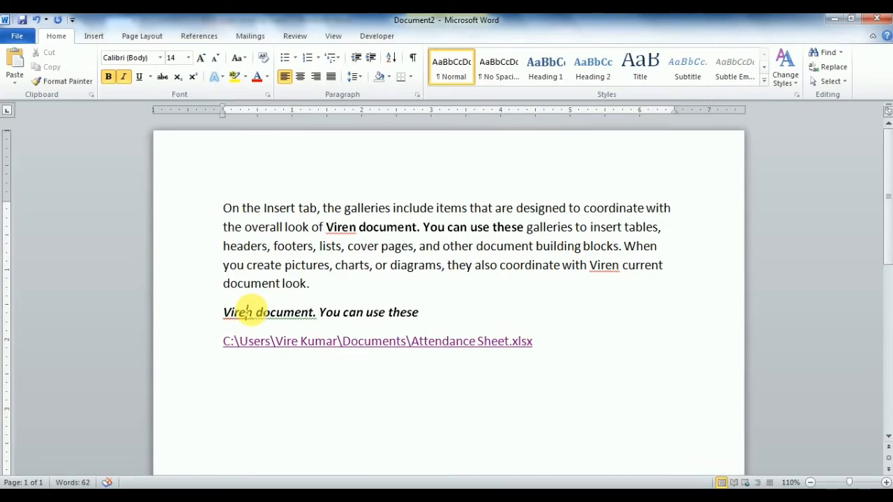
Step: Indent the bold italic phrase by five levels to 2.5 inches, bring it back to the margin, and return to the shortcut list
key(ctrl+m)
key(ctrl+m)
key(ctrl+m)
key(ctrl+m)
key(ctrl+m)
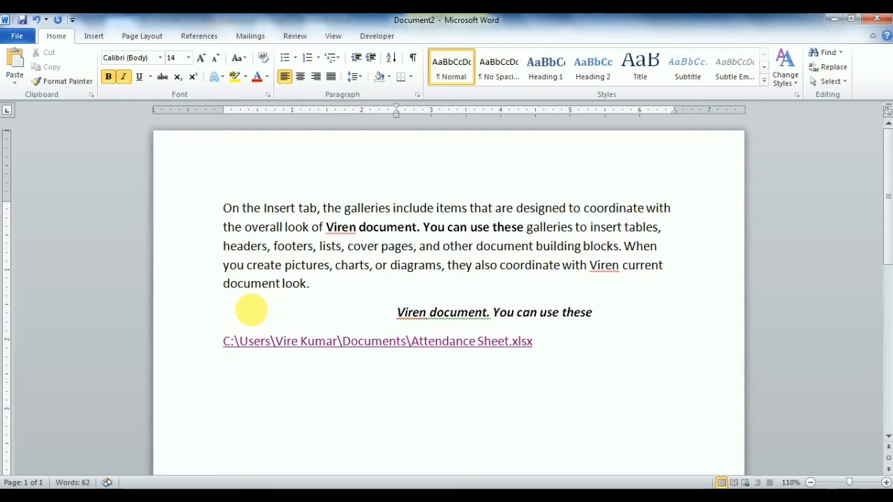
key(ctrl+shift+m)
key(ctrl+shift+m)
key(ctrl+shift+m)
key(ctrl+shift+m)
key(ctrl+shift+m)
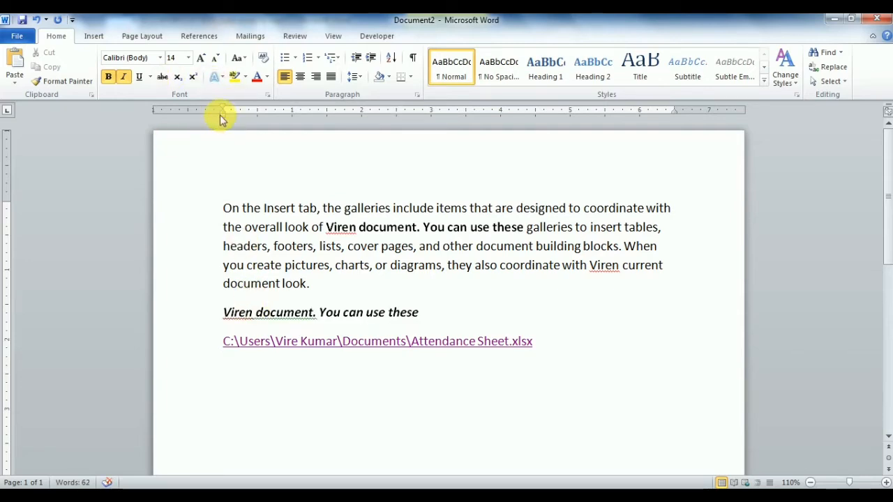
key(alt+Tab)
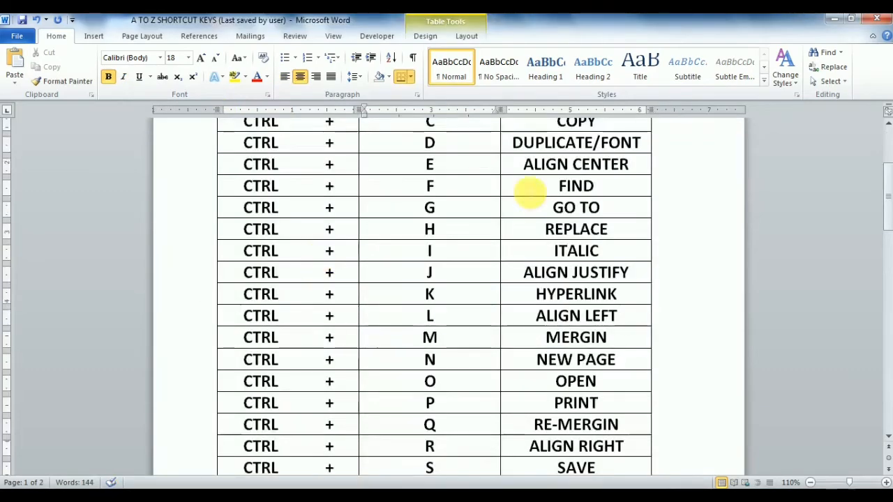
Step: Right-align the bold italic phrase below the paragraph in Document2, and return to the shortcut list
scroll(470, 454, down, 1)
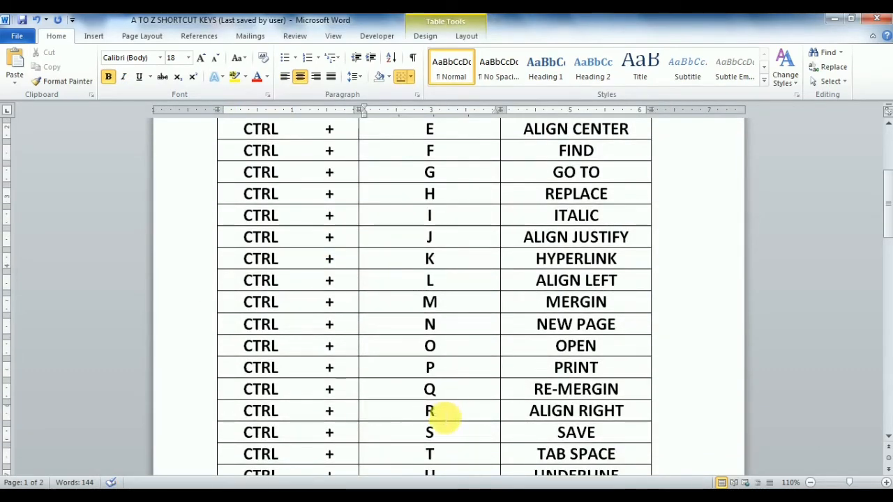
key(alt+Tab)
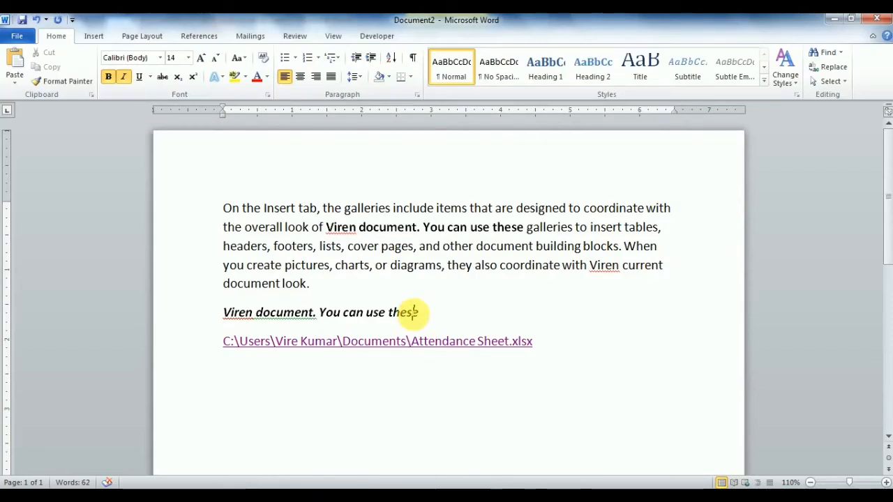
key(ctrl+r)
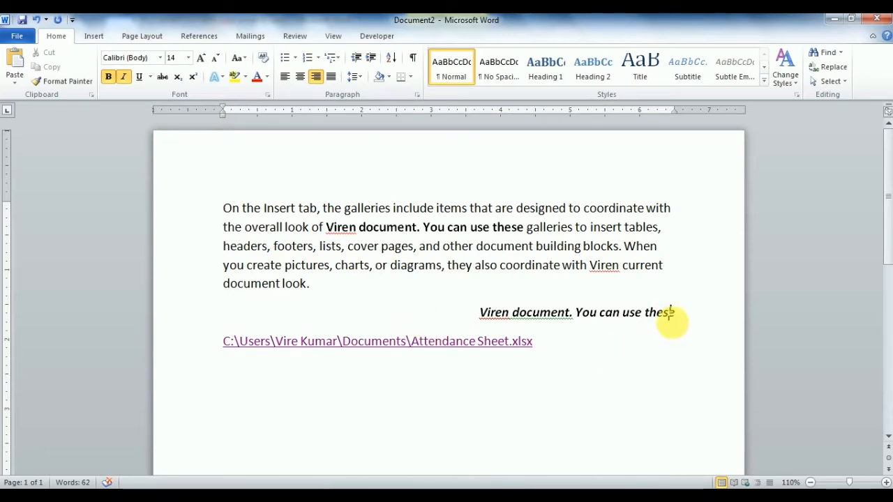
key(alt+Tab)
scroll(465, 461, down, 1)
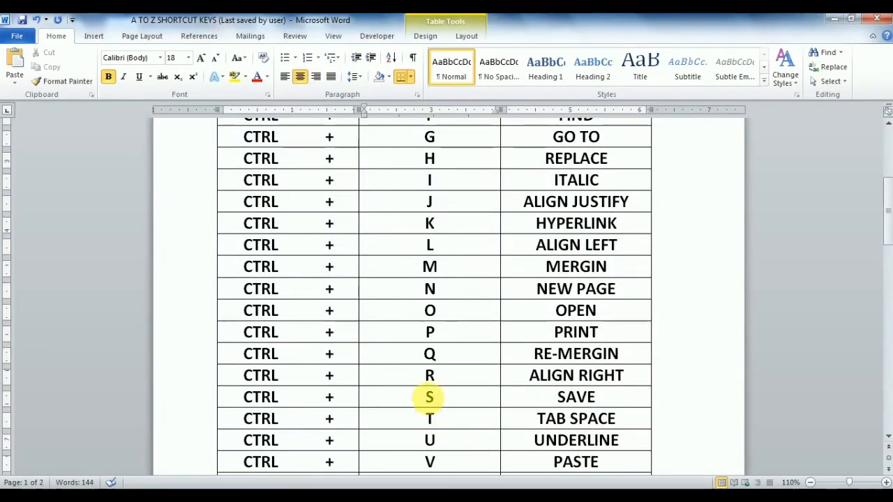
Step: Open the Save As dialog for Document2, look through its file name and folder locations, cancel it, and return to the shortcut list
key(alt+Tab)
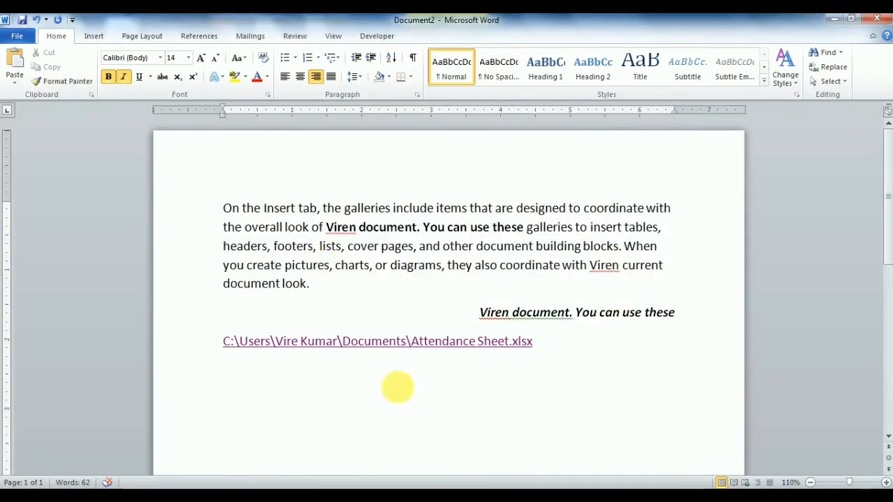
click(439, 283)
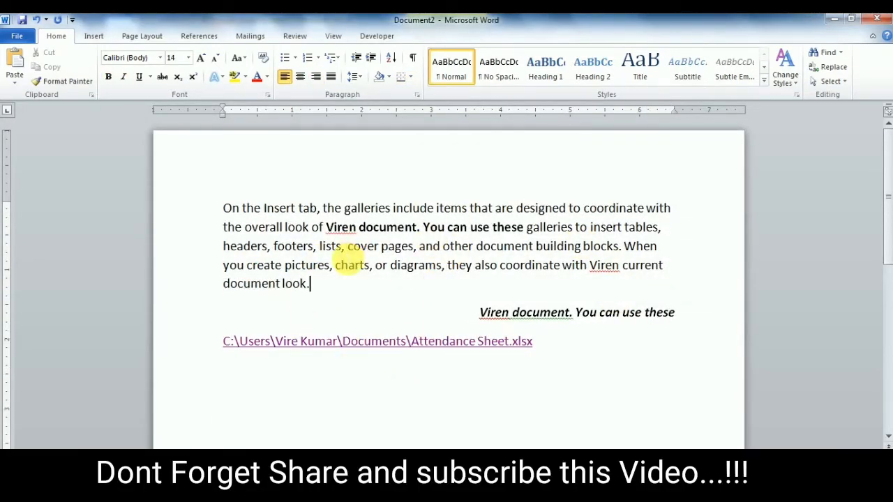
key(ctrl+s)
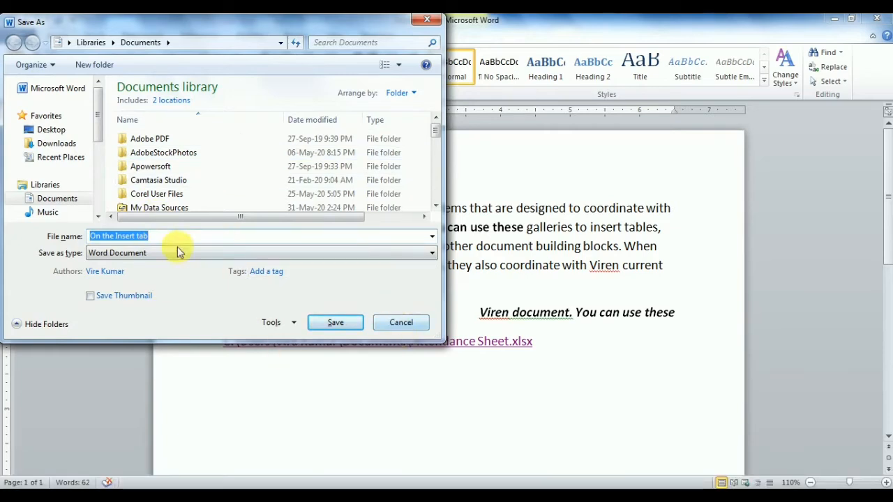
click(133, 236)
drag(152, 237, 60, 235)
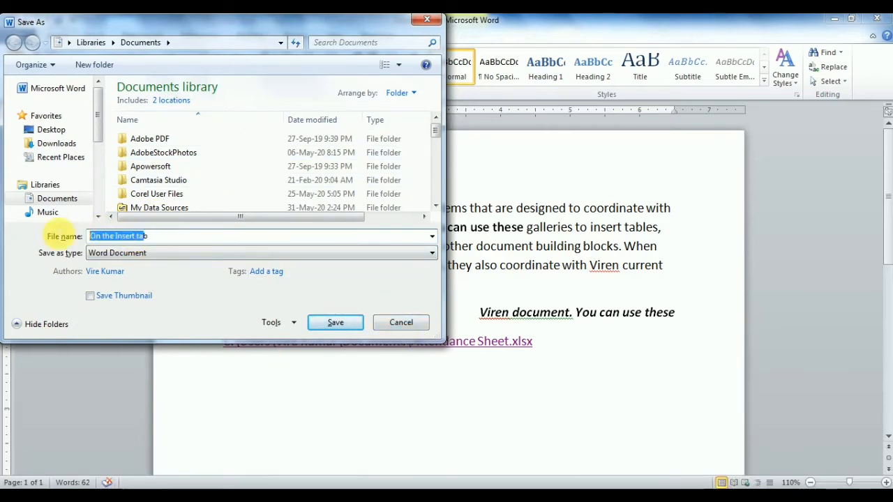
drag(182, 236, 2, 231)
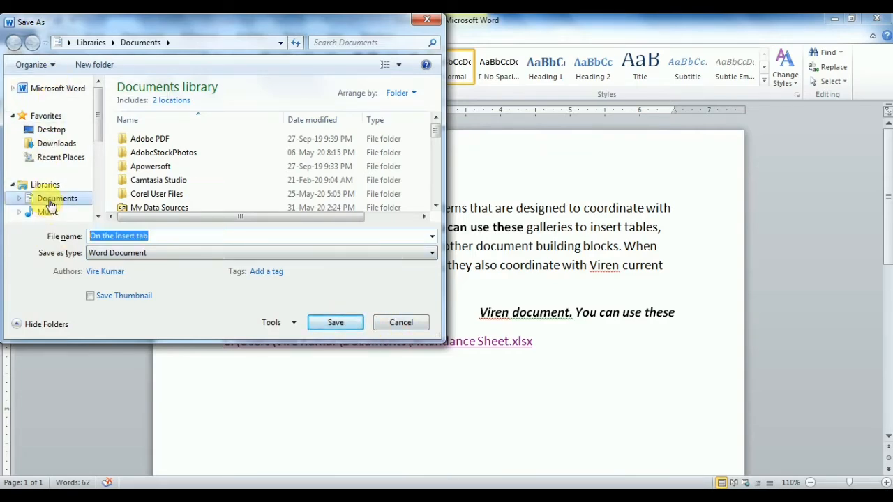
drag(98, 114, 97, 171)
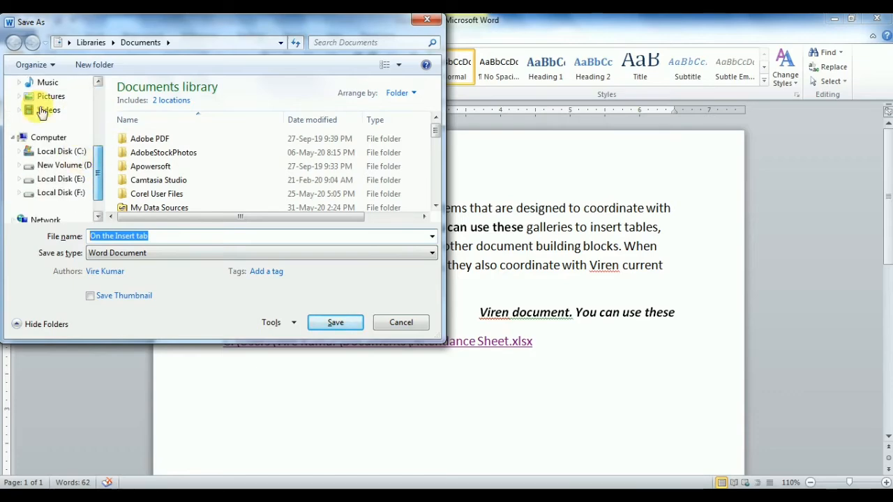
key(Escape)
key(ctrl+End)
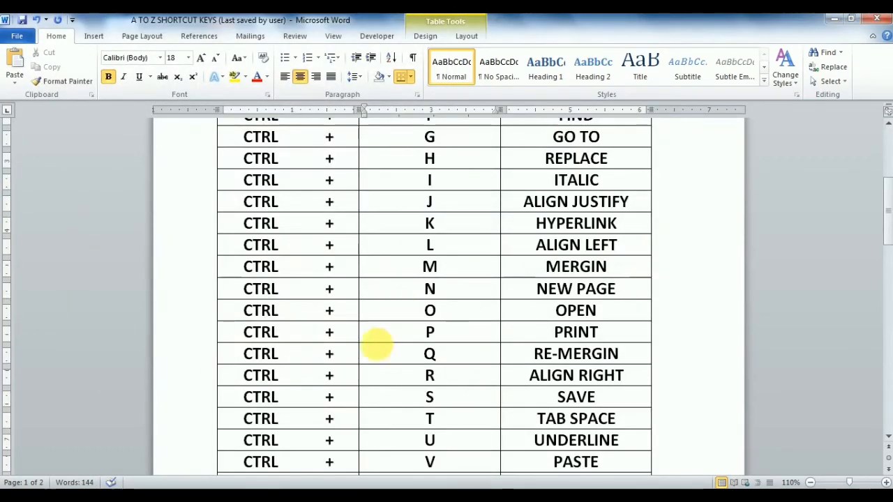
Step: Align the bold italic phrase below the paragraph in Document2 to the left and give it a 0.5-inch hanging indent
scroll(377, 343, down, 2)
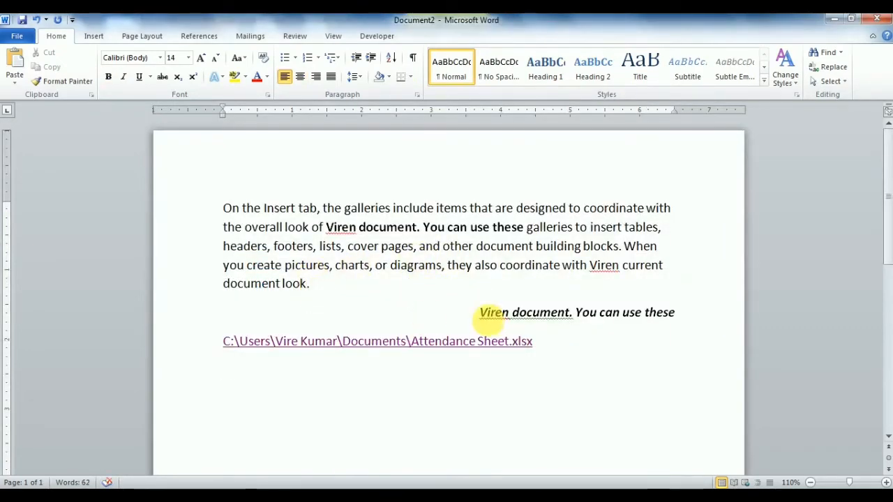
click(492, 314)
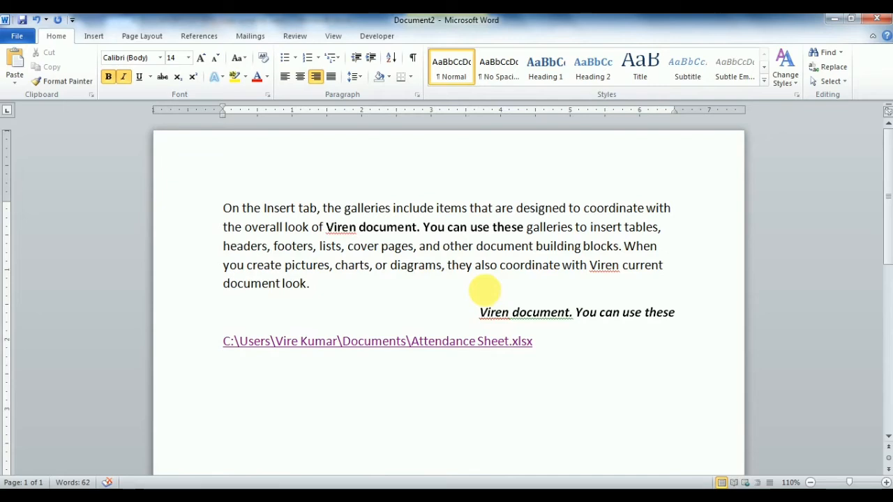
key(ctrl+e)
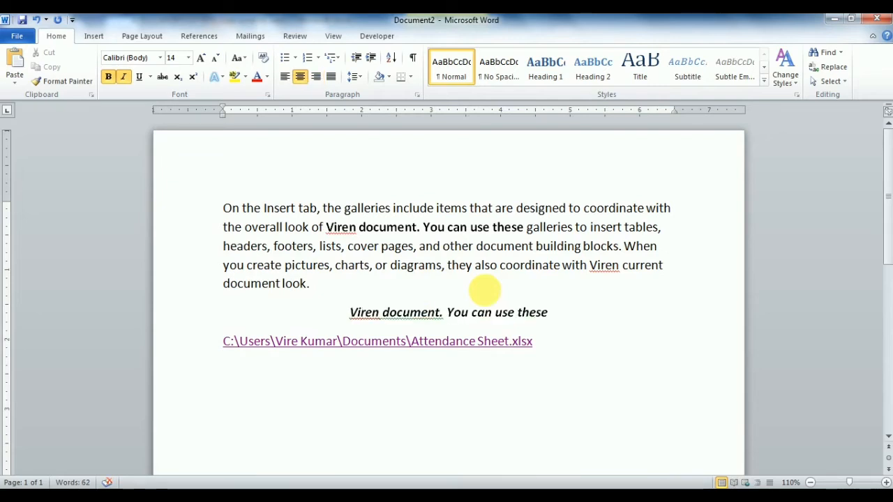
key(ctrl+l)
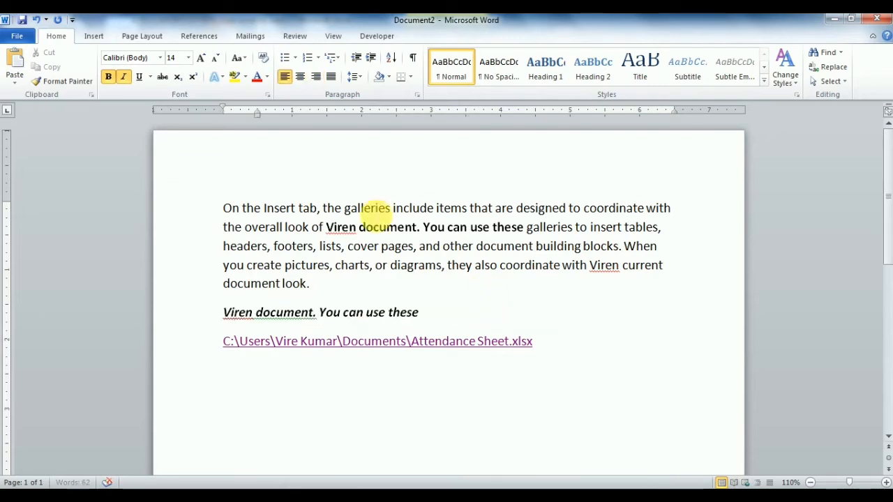
click(280, 393)
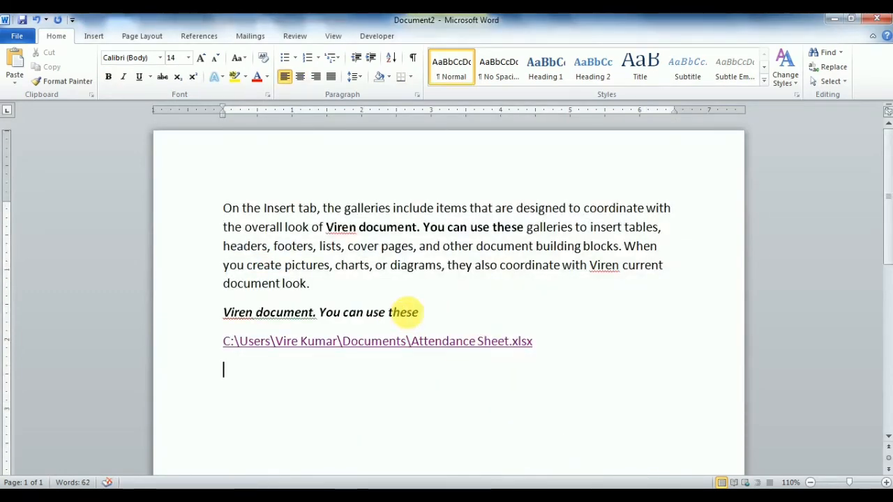
Step: Underline the bold italic phrase below the paragraph in Document2, and return to the shortcut list
drag(419, 313, 122, 317)
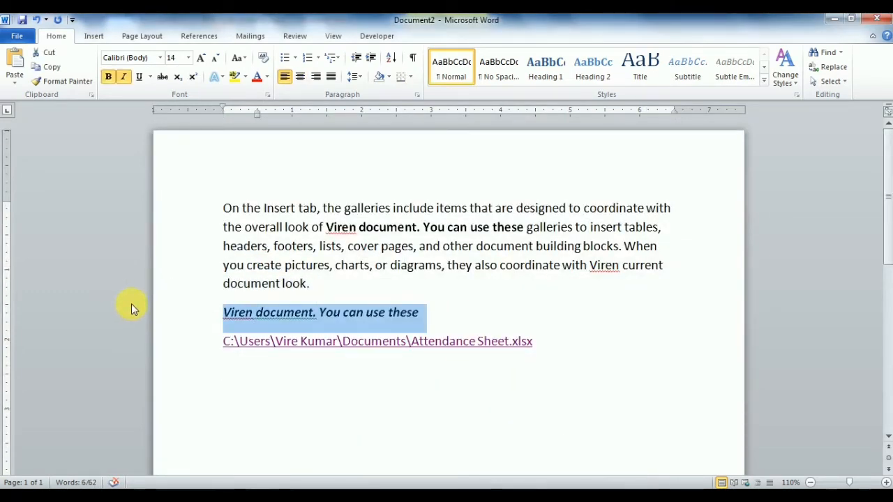
key(ctrl+u)
click(453, 311)
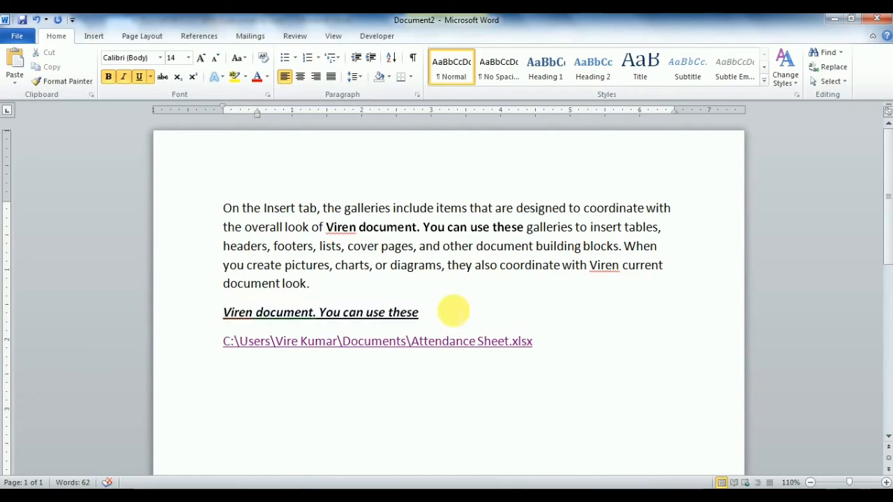
key(alt+Tab)
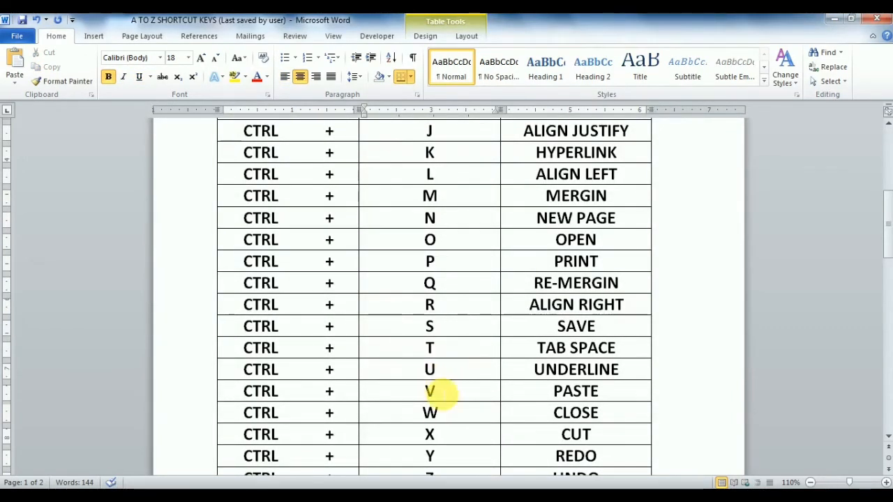
key(alt+Tab)
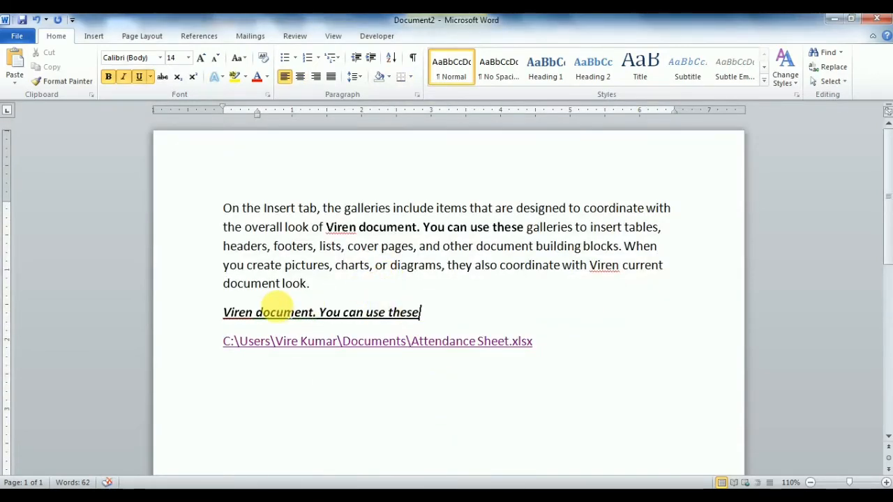
key(alt+Tab)
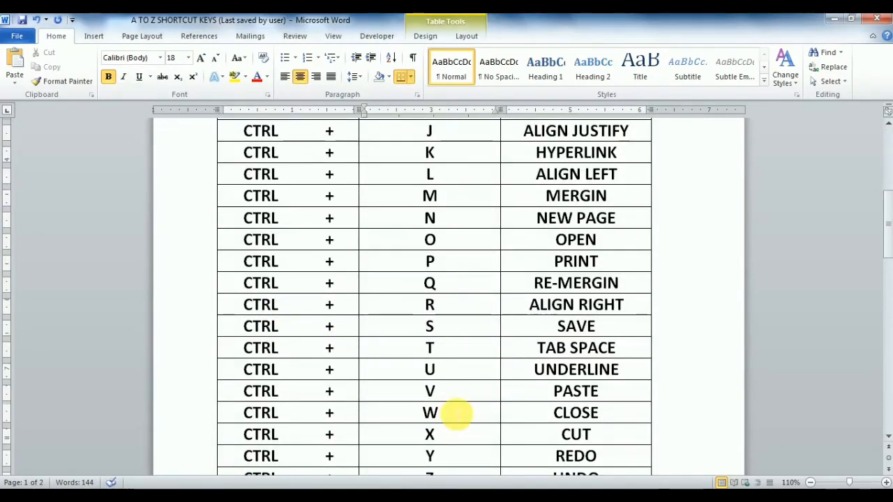
Step: Close Document2 without saving its changes
key(alt+Tab)
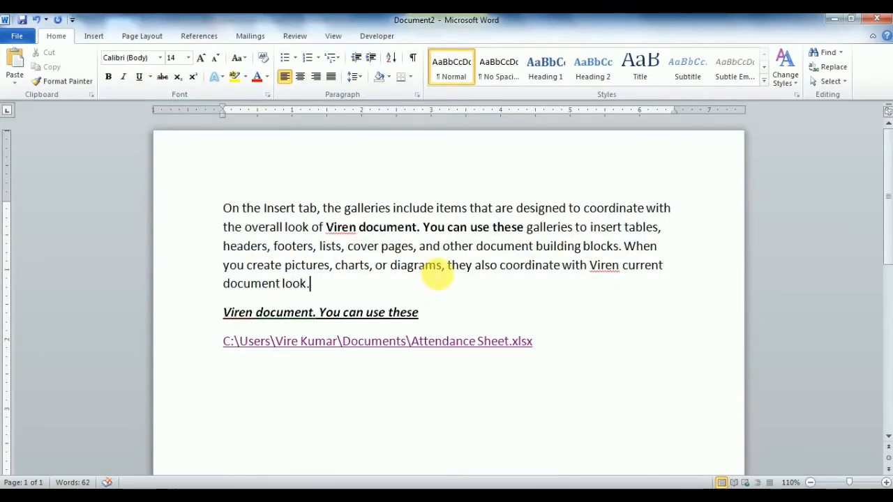
key(ctrl+w)
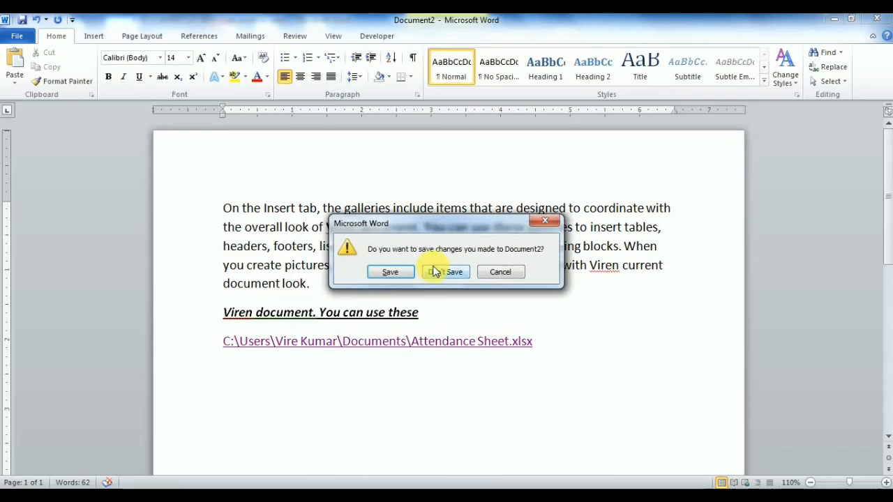
click(511, 270)
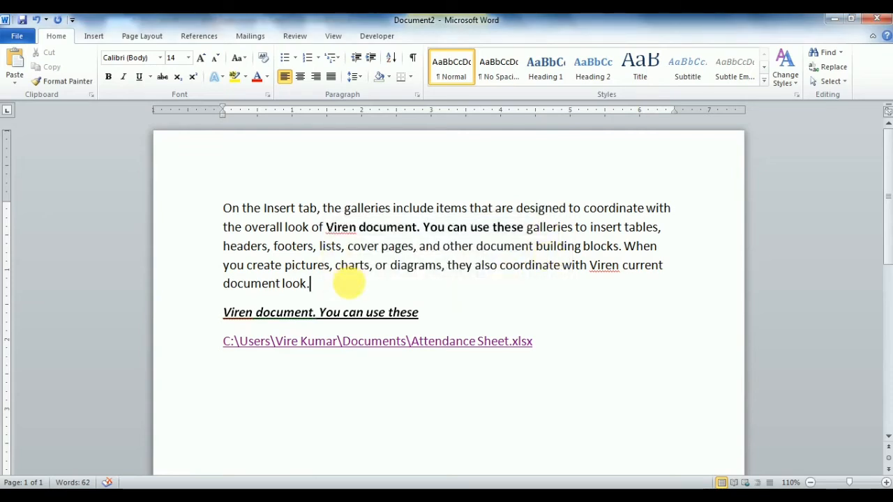
key(ctrl+w)
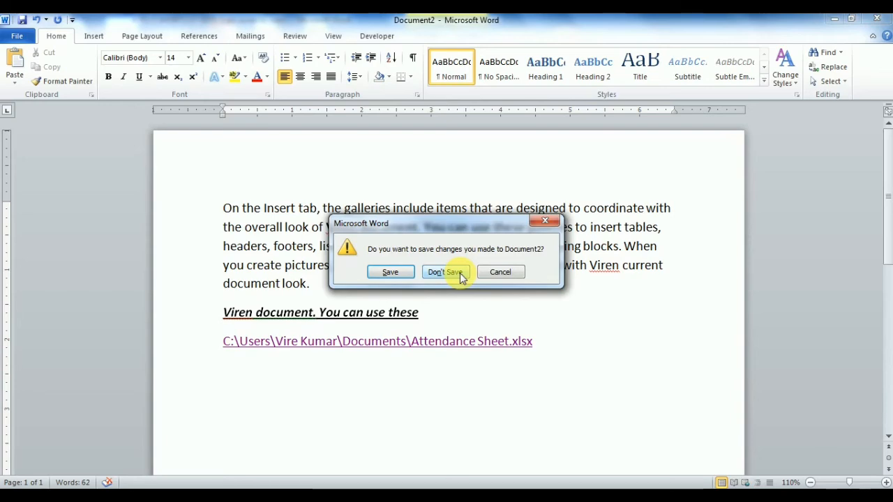
click(460, 275)
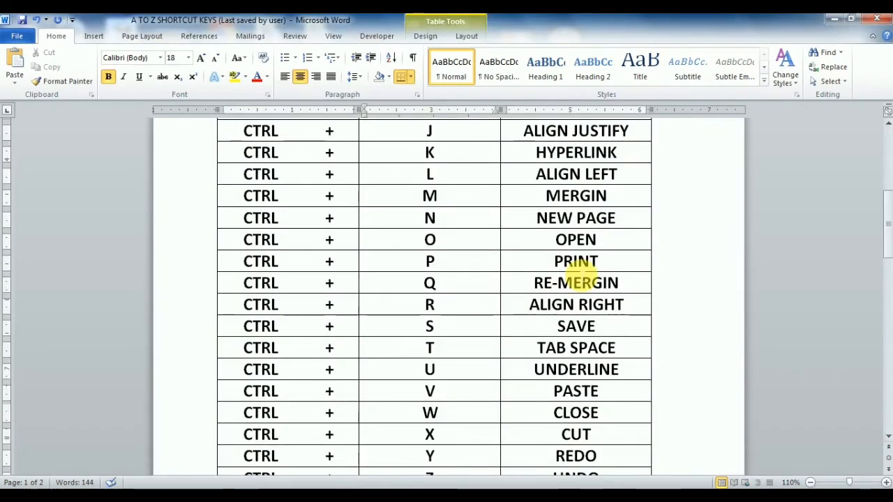
Step: Create a new blank document and fill it with sample text using =rand()
key(ctrl+n)
key(alt+Tab)
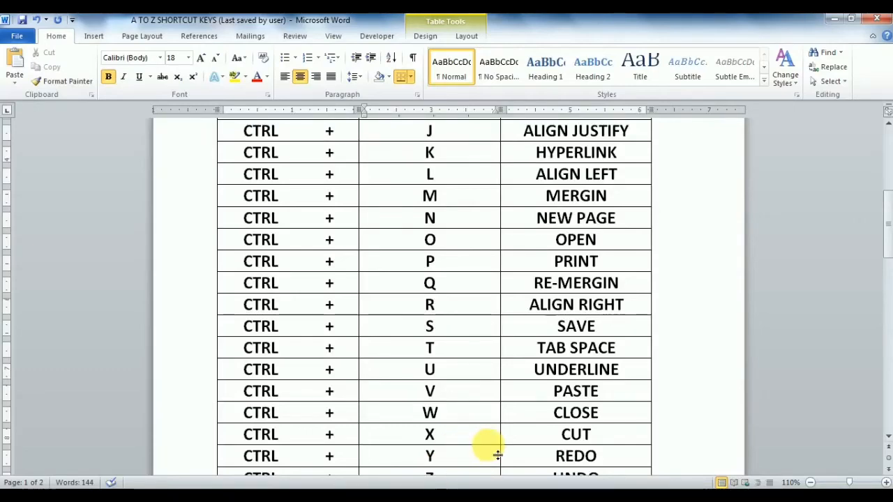
key(alt+Tab)
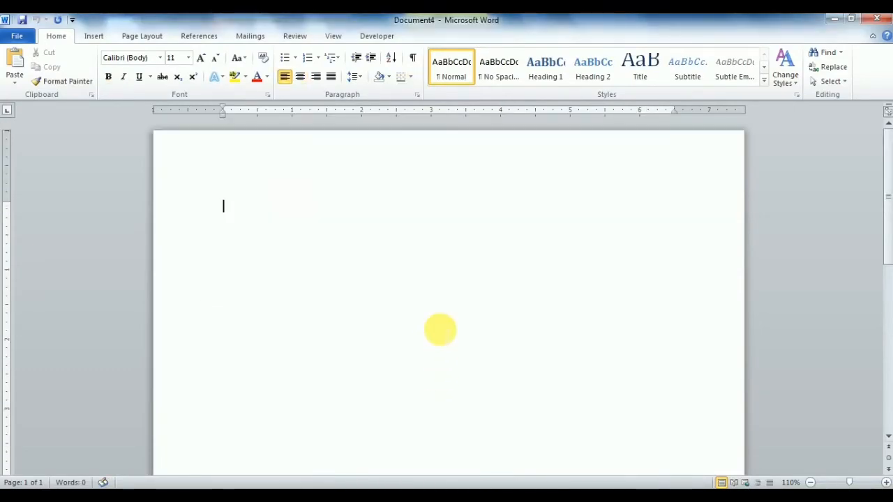
text(=rand())
key(Return)
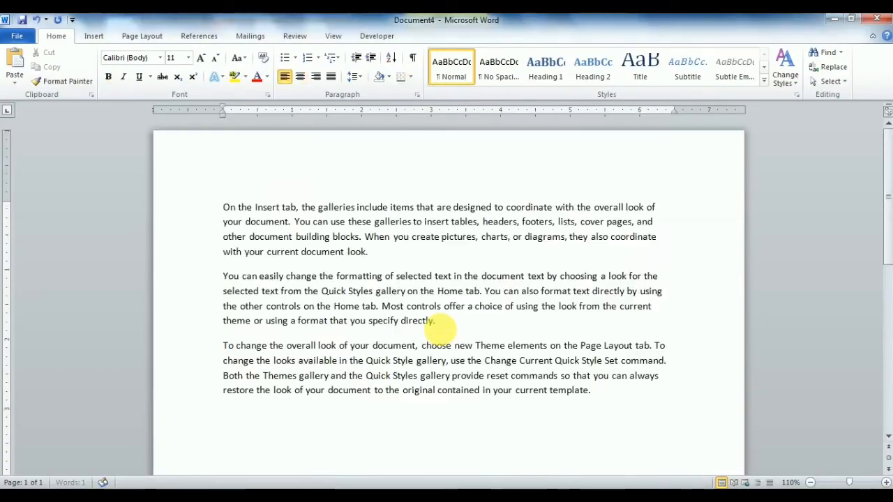
Step: Delete the second and third sample paragraphs and the empty line below them, keeping only the first paragraph
drag(223, 276, 240, 306)
drag(636, 482, 636, 481)
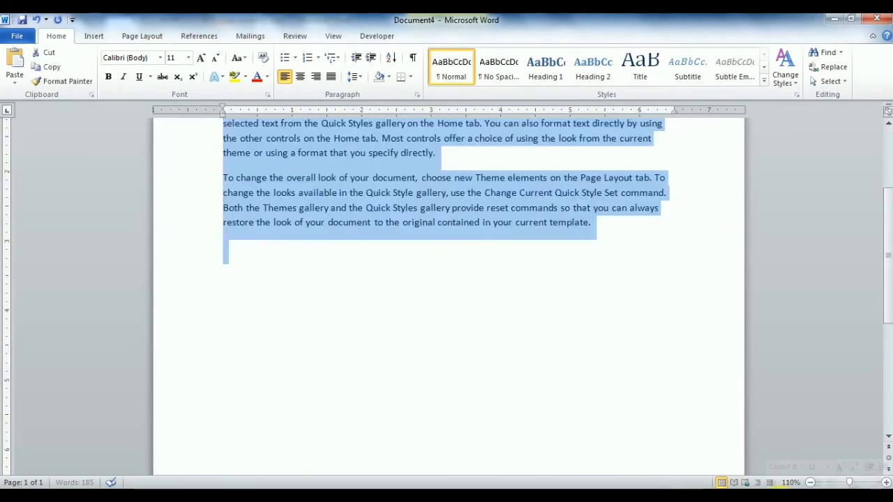
key(BackSpace)
Step: Enlarge the whole remaining paragraph's text to 18 pt, and reduce it to 12 pt
key(ctrl+a)
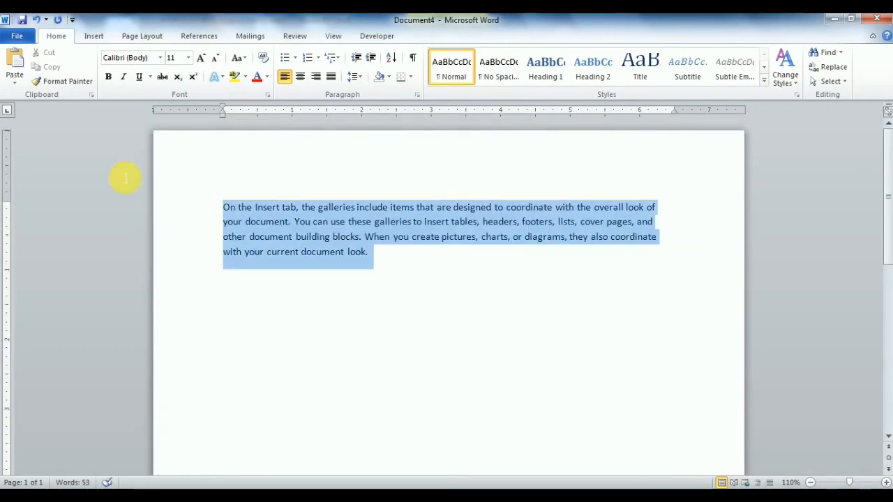
key(ctrl+shift+period)
key(ctrl+shift+period)
key(ctrl+shift+period)
key(ctrl+shift+period)
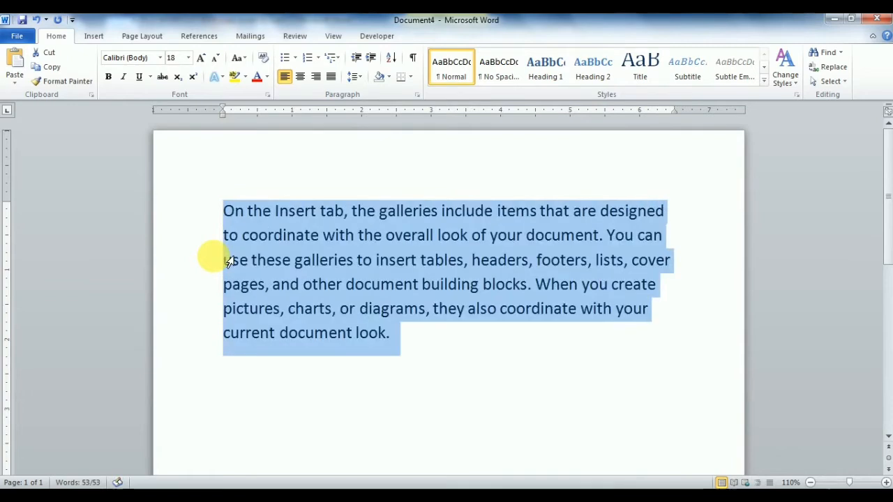
key(ctrl+shift+comma)
key(ctrl+shift+comma)
key(ctrl+shift+comma)
click(458, 228)
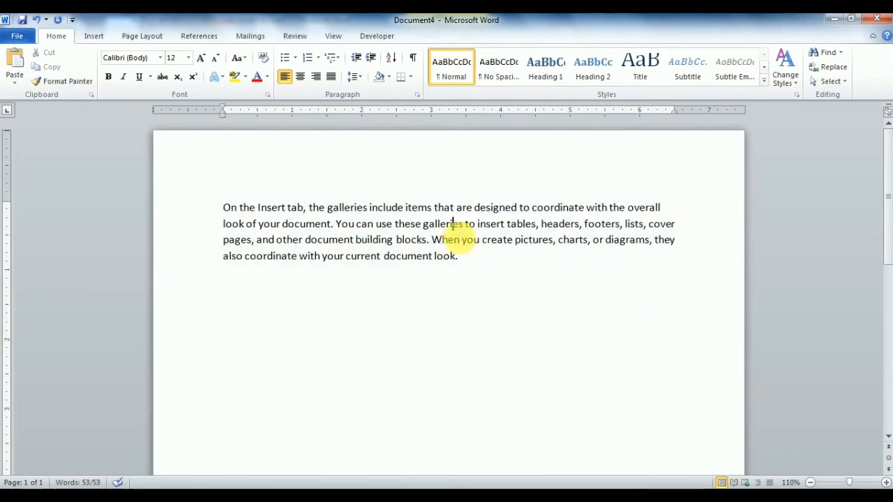
Step: Move the text "look of your document. You can use these galleries to insert tables" onto a new line below the paragraph
drag(536, 224, 224, 230)
key(ctrl+c)
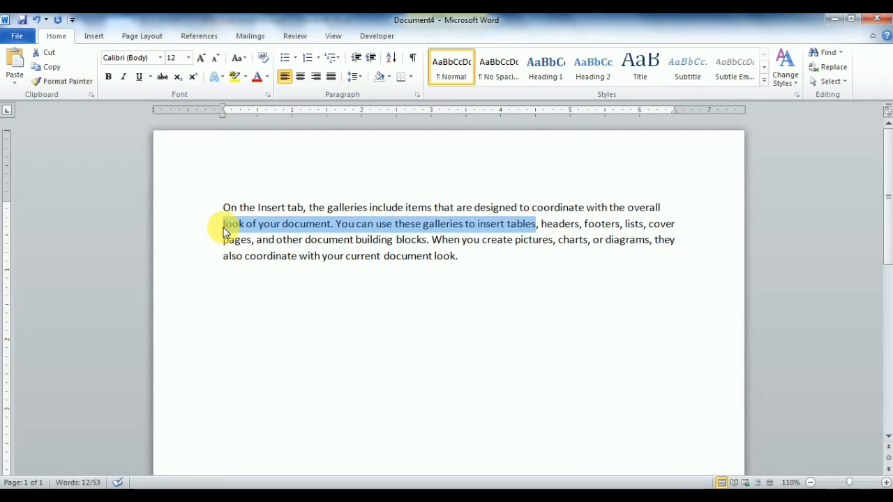
key(Delete)
click(261, 291)
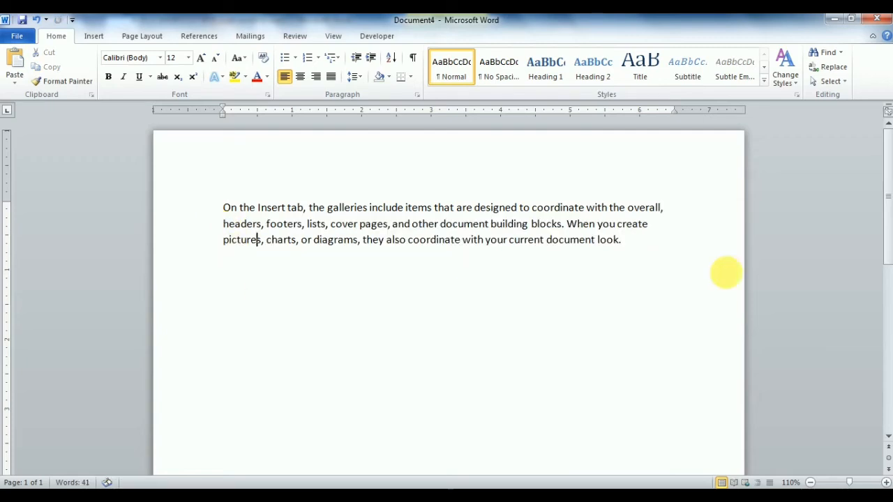
click(672, 258)
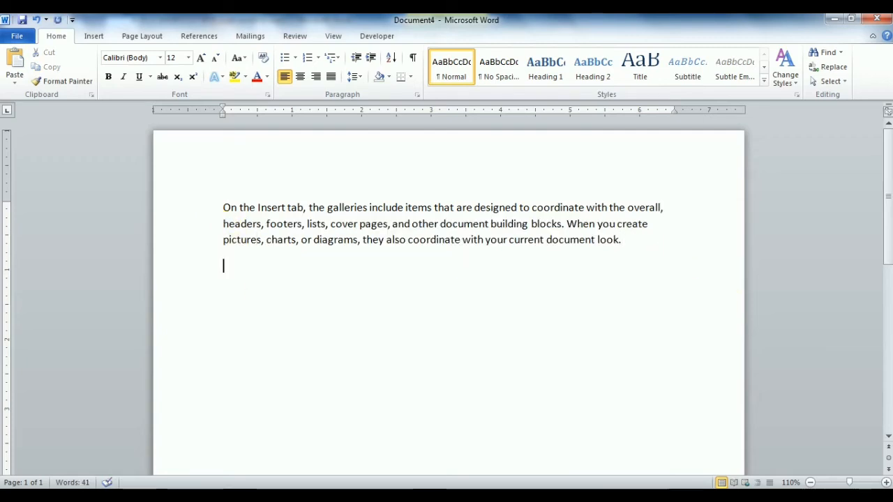
key(ctrl+v)
Step: Check the last rows of the shortcut list, down to Redo and Undo, and return to Document4
key(alt+Tab)
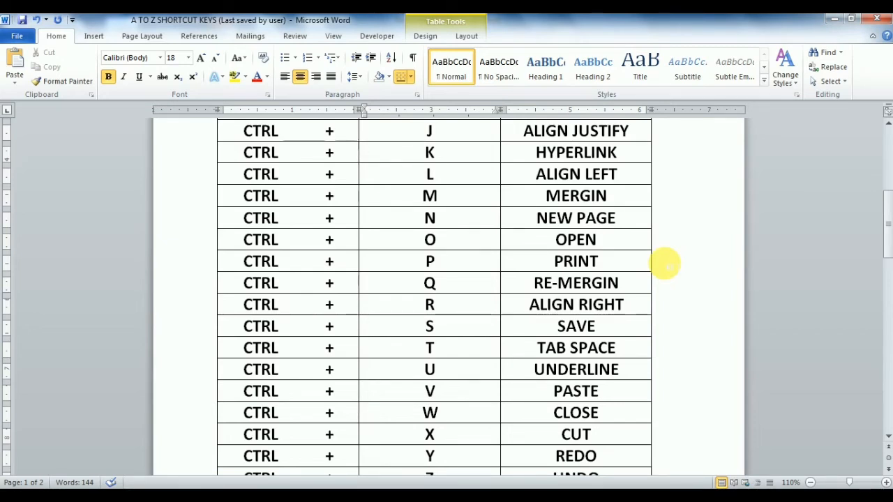
scroll(427, 395, down, 2)
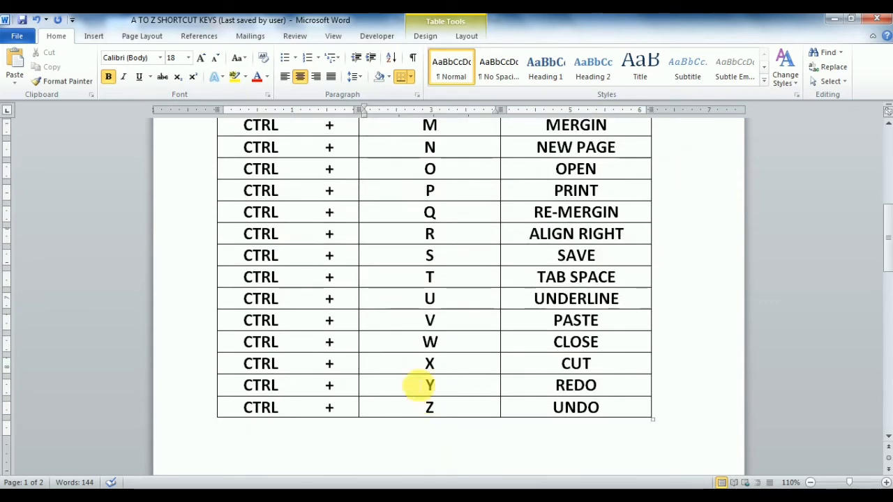
key(alt+Tab)
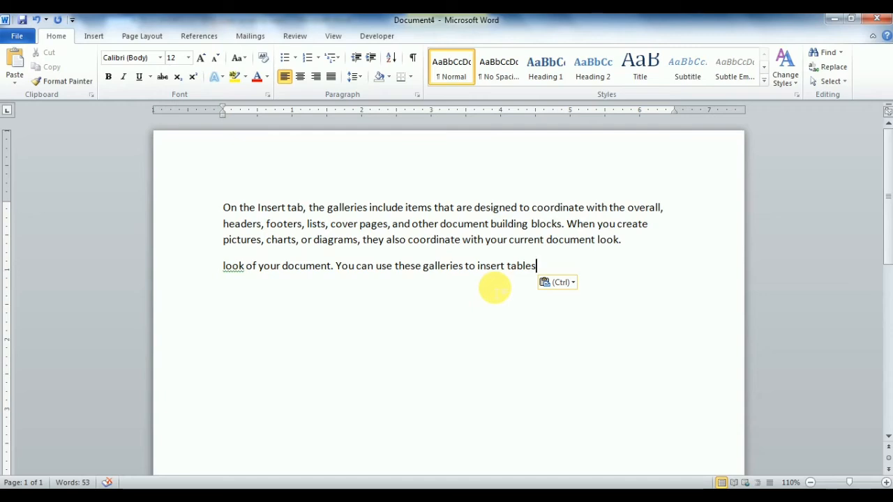
Step: Undo the paste of the moved line below the paragraph, and redo it
key(ctrl+z)
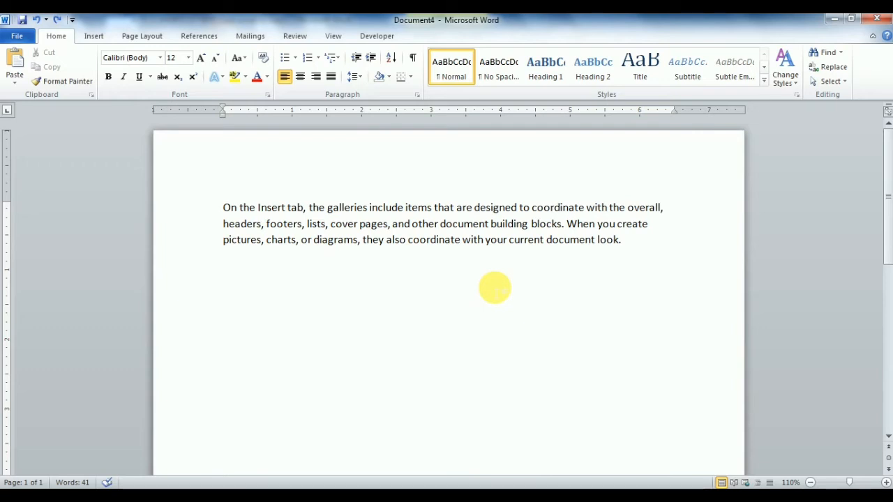
key(ctrl+y)
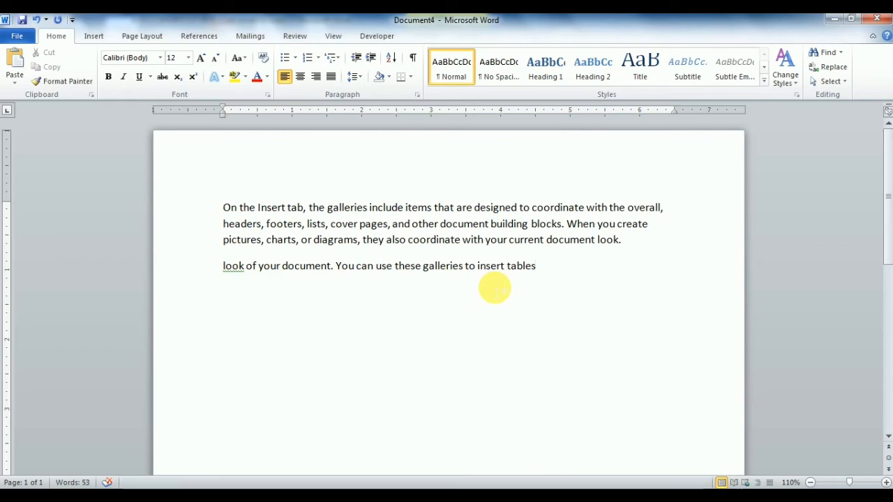
Step: Check the Redo and Undo rows in the A TO Z SHORTCUT KEYS document, and look at the rows beyond them
key(alt+Tab)
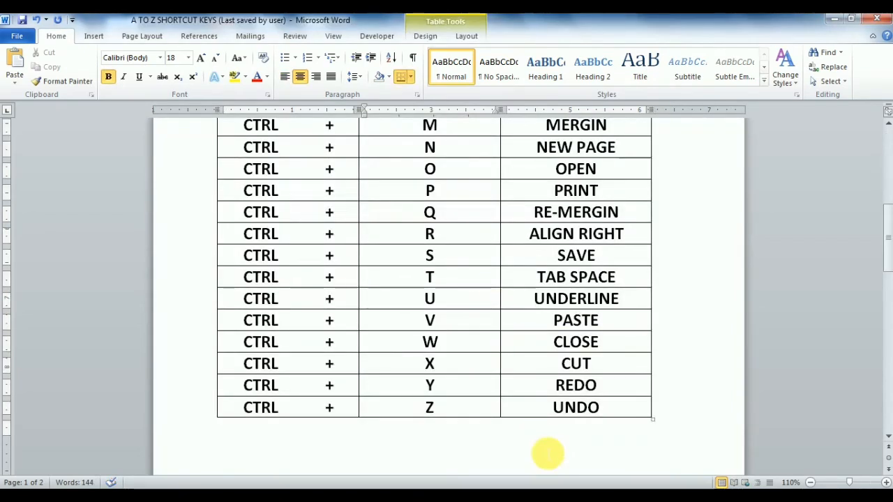
scroll(548, 443, down, 2)
double_click(441, 315)
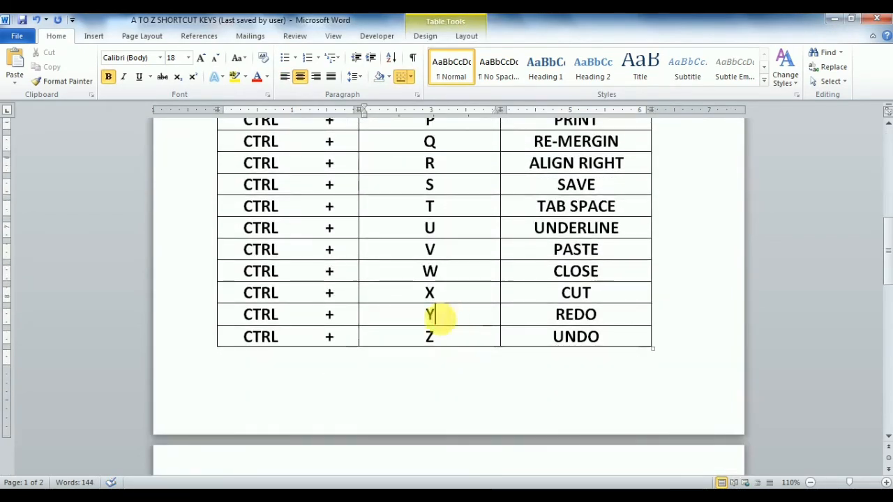
double_click(430, 336)
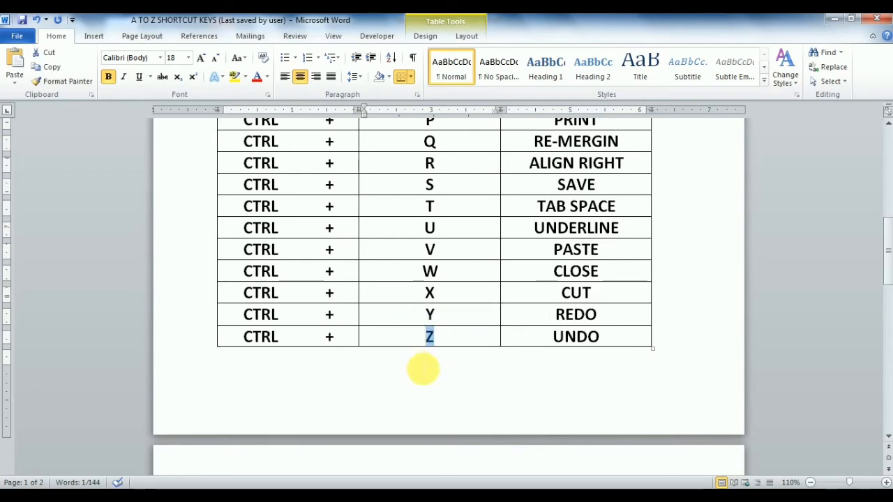
scroll(423, 369, down, 5)
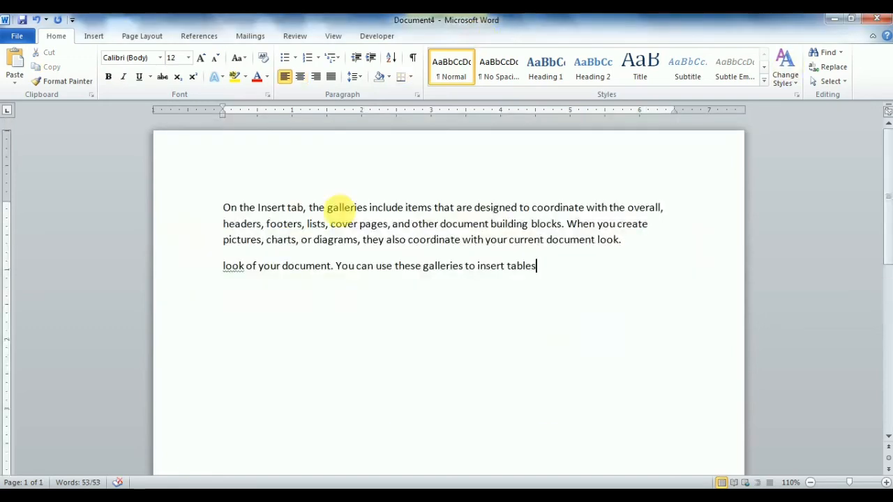
Step: Delete the line "look of your document. You can use these galleries to insert tables" in Document4
drag(548, 273, 7, 295)
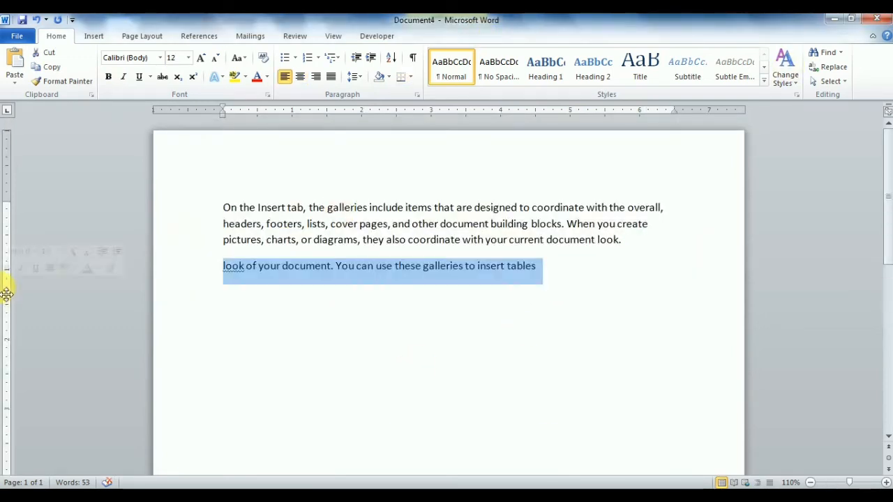
key(BackSpace)
key(BackSpace)
Step: Write "H2O" on its own line below the paragraph, leaving one empty line between them
text(H2)
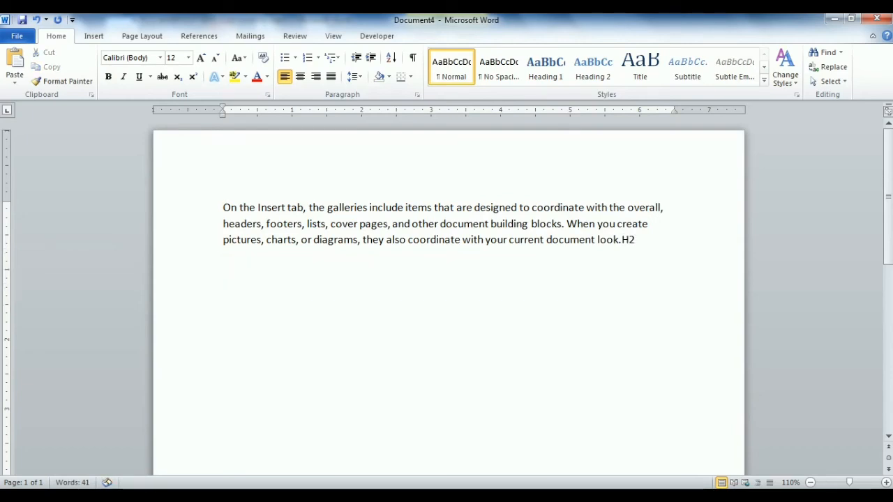
text())
key(Left)
key(Left)
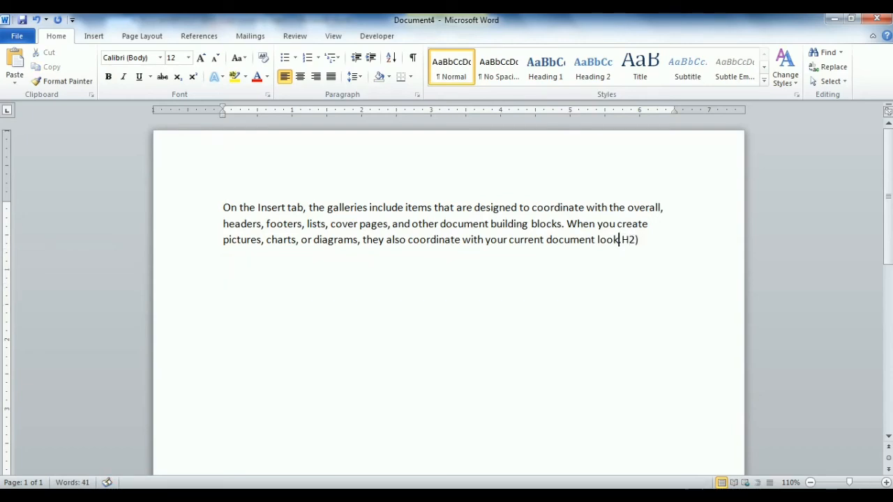
key(Return)
key(Return)
key(Right)
key(Delete)
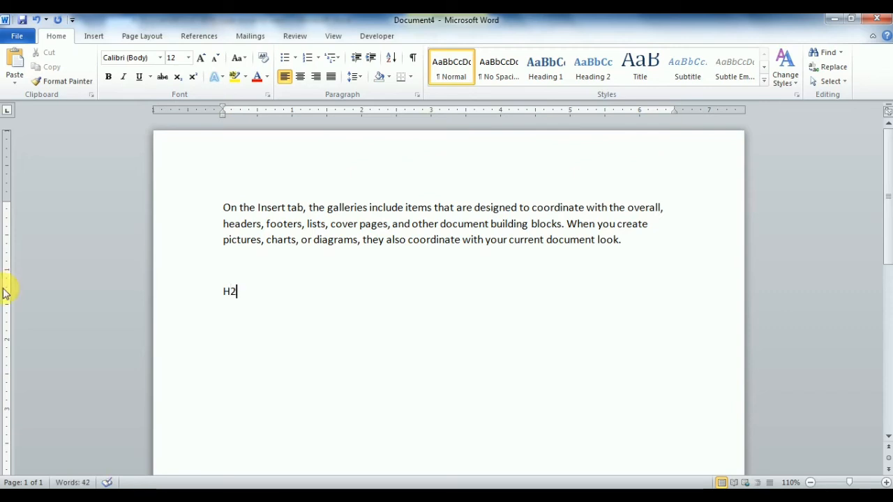
text(O)
Step: Enlarge the text H2O to 80 pt and format its 2 as subscript
key(shift+Left)
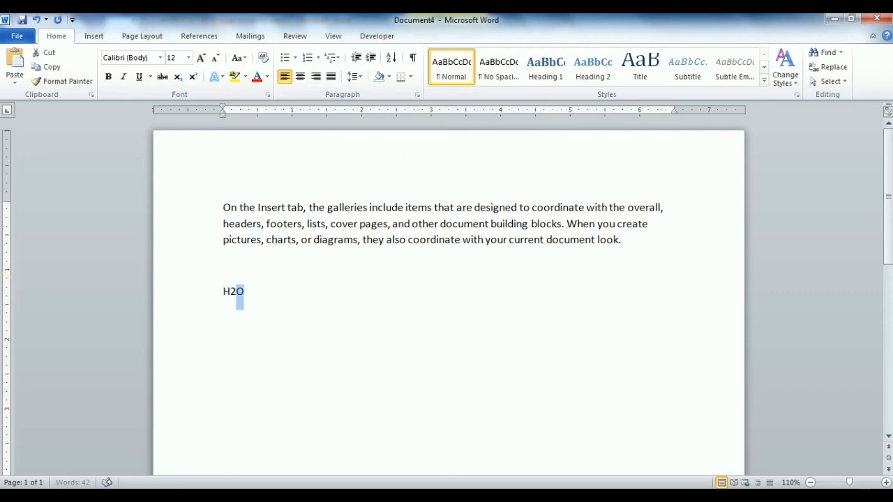
key(shift+Left)
key(shift+Left)
key(ctrl+shift+period)
key(ctrl+shift+period)
key(ctrl+shift+period)
key(ctrl+shift+period)
key(ctrl+shift+period)
key(ctrl+shift+period)
key(ctrl+shift+period)
key(ctrl+shift+period)
key(ctrl+shift+period)
key(ctrl+shift+period)
key(ctrl+shift+period)
key(ctrl+shift+period)
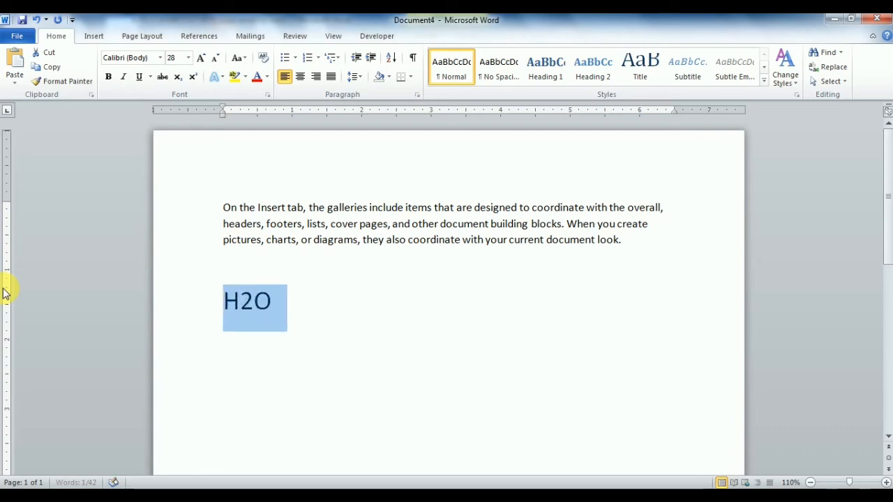
drag(277, 346, 304, 347)
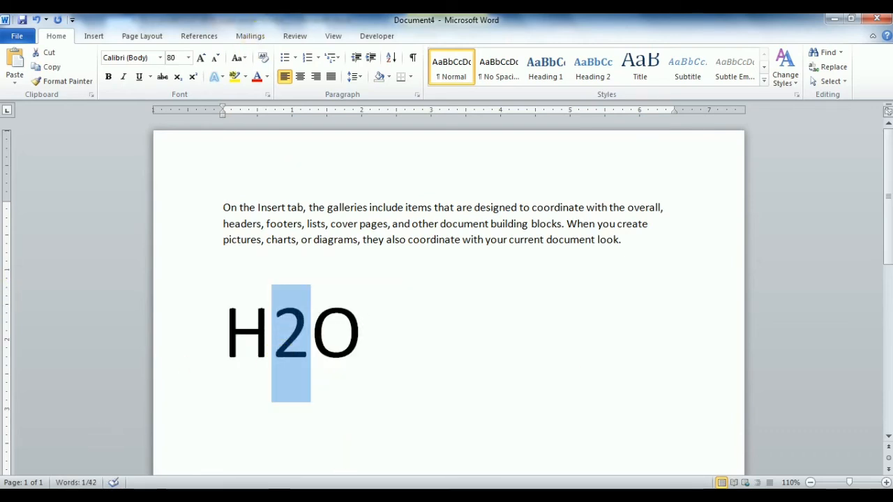
key(ctrl+equal)
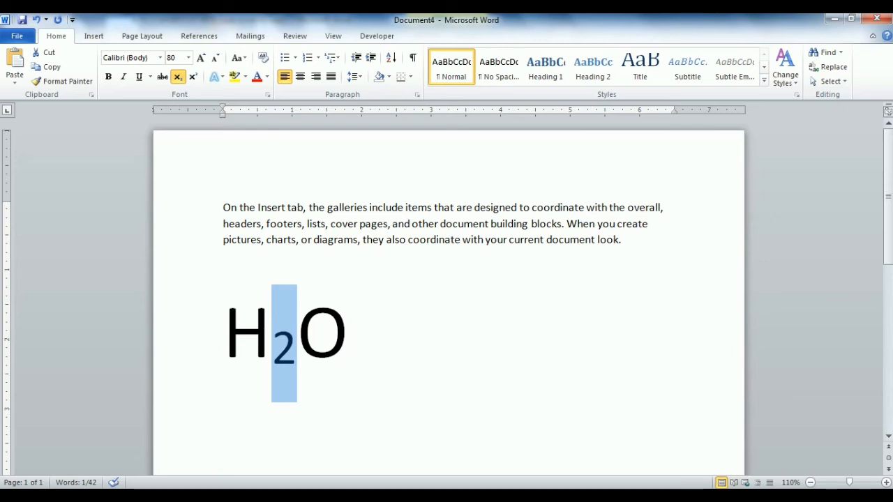
Step: Add "12th" on a new line below H2O and format "th" as superscript
click(370, 331)
key(Return)
text(1)
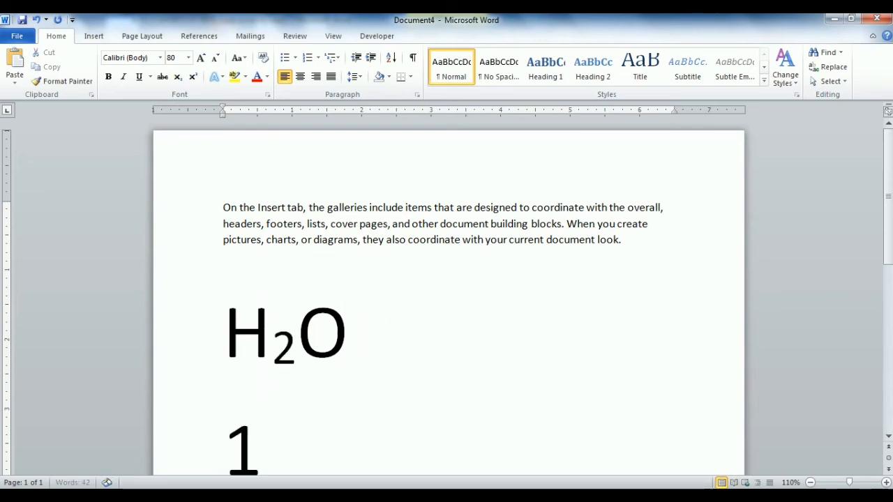
text(2th)
key(shift+Left)
key(shift+Left)
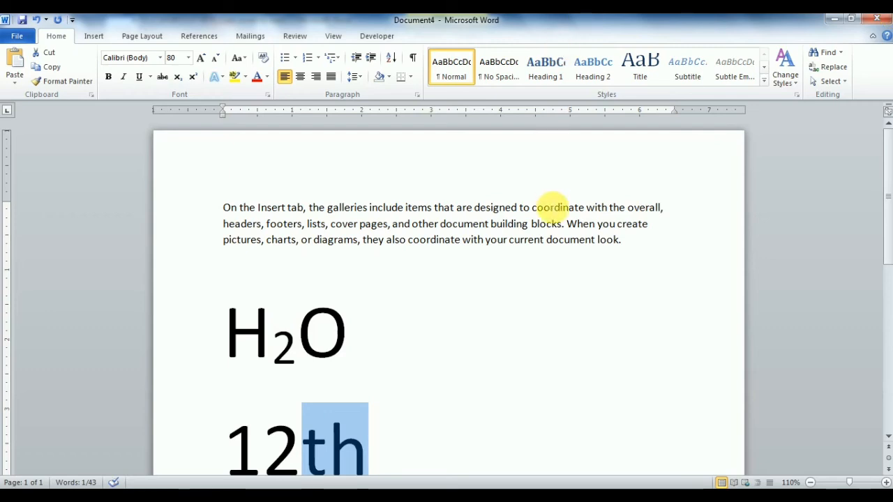
key(ctrl+shift+equal)
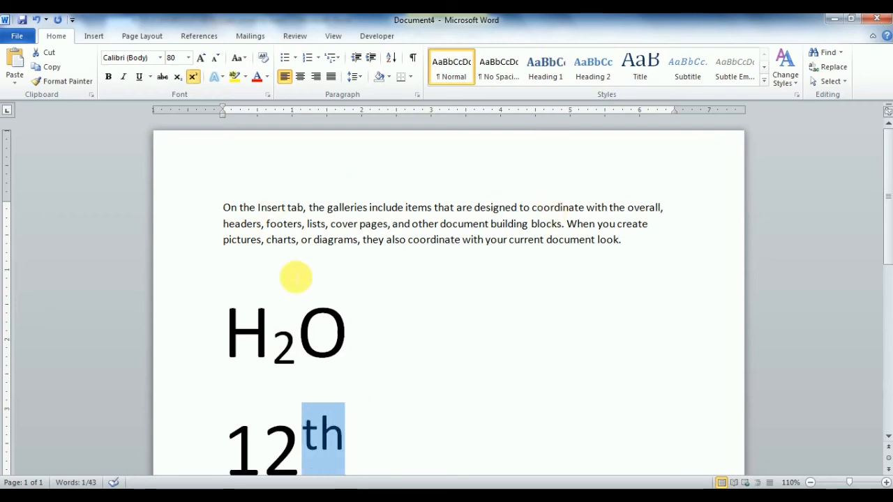
Step: Check the Subscript row in the second table of the shortcut list, and return to Document4
scroll(382, 404, down, 3)
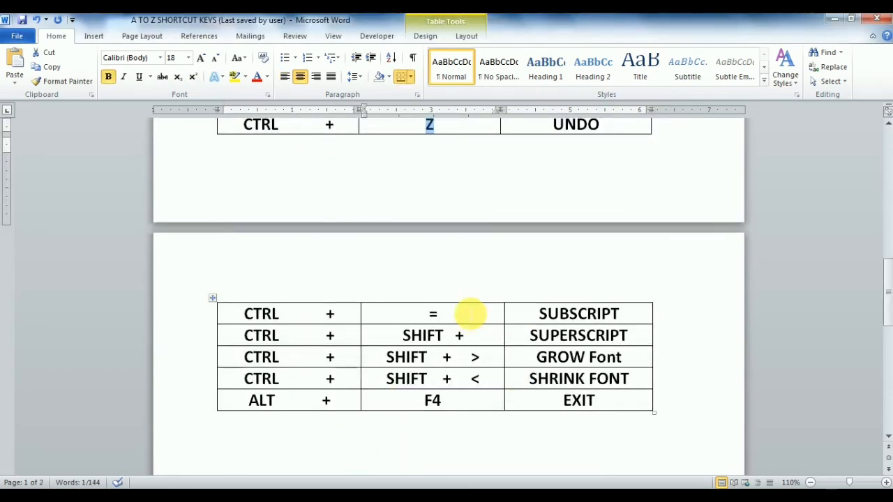
drag(568, 314, 391, 319)
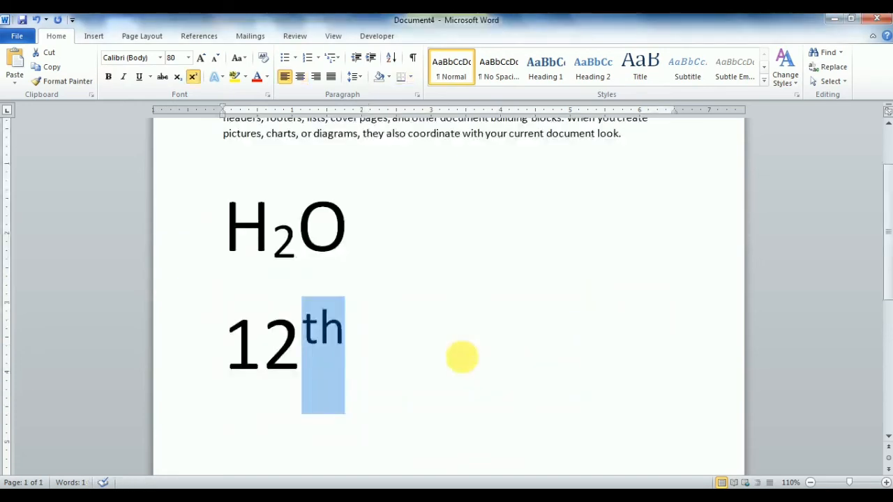
click(367, 309)
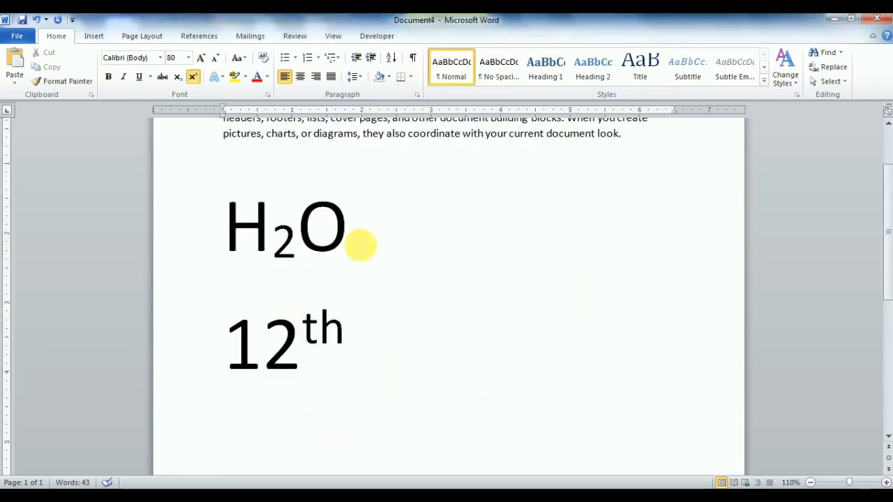
Step: Grow the font of the whole H2O line to 690 pt
drag(361, 243, 193, 258)
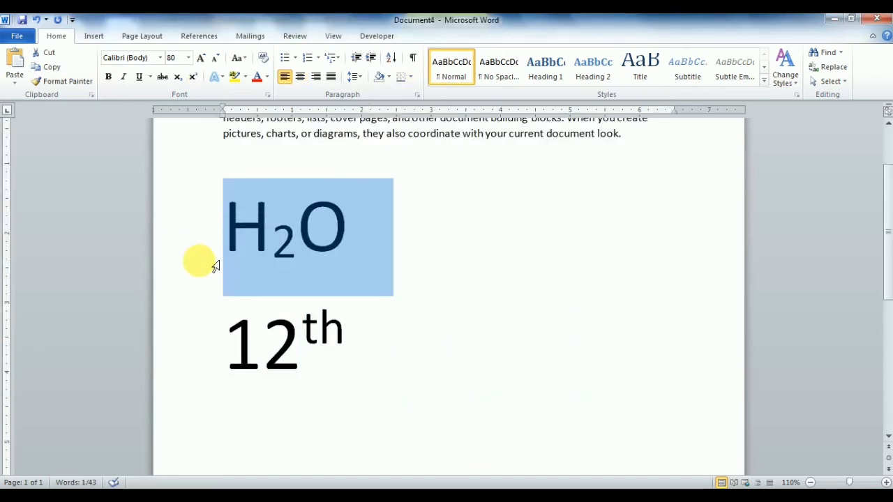
key(ctrl+shift+period)
key(ctrl+shift+period)
key(ctrl+shift+period)
key(ctrl+shift+period)
key(ctrl+shift+period)
key(ctrl+shift+period)
key(ctrl+shift+period)
key(ctrl+shift+period)
key(ctrl+shift+period)
key(ctrl+shift+period)
key(ctrl+shift+period)
key(ctrl+shift+period)
key(ctrl+shift+period)
key(ctrl+shift+period)
key(ctrl+shift+period)
key(ctrl+shift+period)
key(ctrl+shift+period)
key(ctrl+shift+period)
key(ctrl+shift+period)
key(ctrl+shift+period)
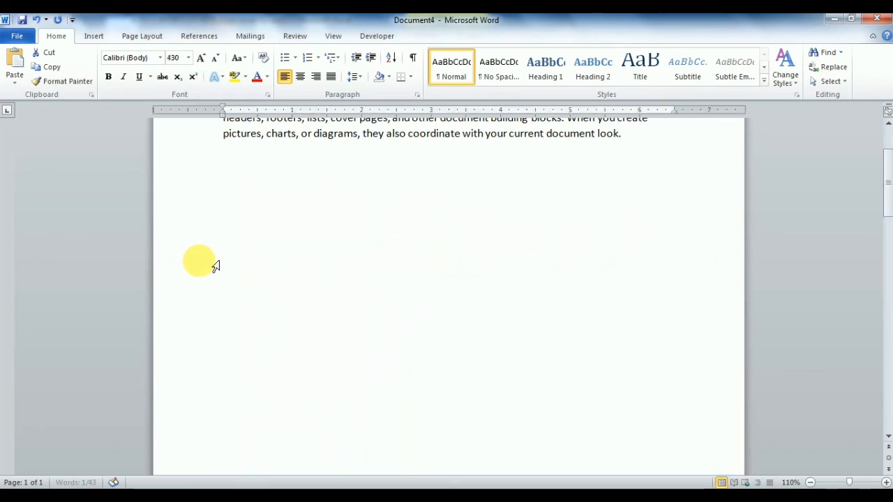
key(ctrl+shift+period)
key(ctrl+shift+period)
key(ctrl+shift+period)
key(ctrl+shift+period)
key(ctrl+shift+period)
key(ctrl+shift+period)
key(ctrl+shift+period)
key(ctrl+shift+period)
scroll(257, 257, down, 10)
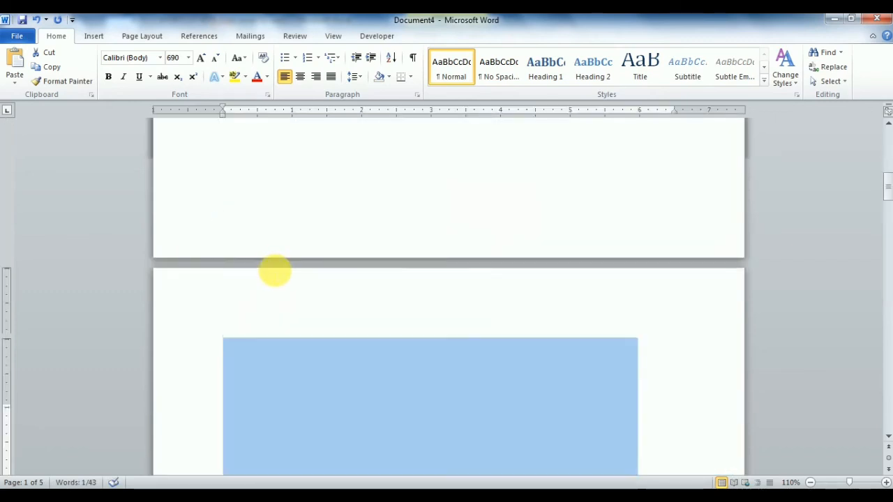
scroll(275, 271, down, 5)
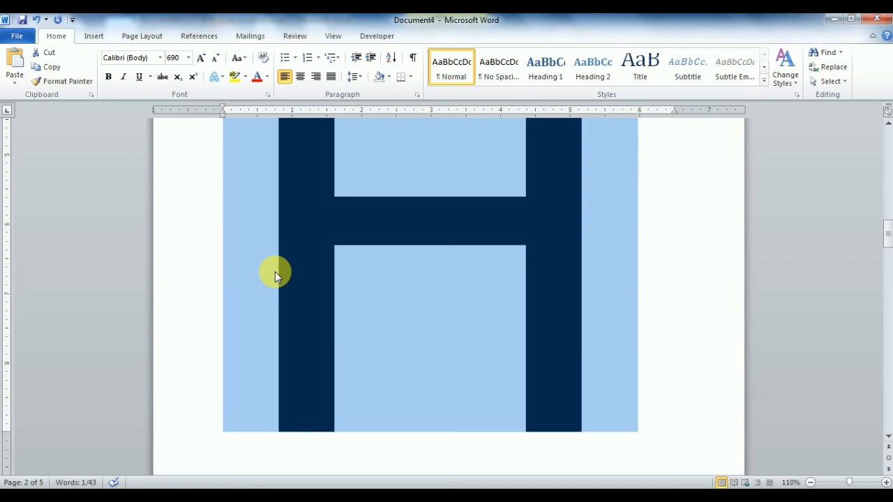
Step: Shrink the font of the H2O line to 28 pt
key(ctrl+shift+comma)
key(ctrl+shift+comma)
key(ctrl+shift+comma)
key(ctrl+shift+comma)
key(ctrl+shift+comma)
key(ctrl+shift+comma)
key(ctrl+shift+comma)
key(ctrl+shift+comma)
key(ctrl+shift+comma)
key(ctrl+shift+comma)
key(ctrl+shift+comma)
key(ctrl+shift+comma)
key(ctrl+shift+comma)
key(ctrl+shift+comma)
key(ctrl+shift+comma)
key(ctrl+shift+comma)
key(ctrl+shift+comma)
key(ctrl+shift+comma)
key(ctrl+shift+comma)
key(ctrl+shift+comma)
key(ctrl+shift+comma)
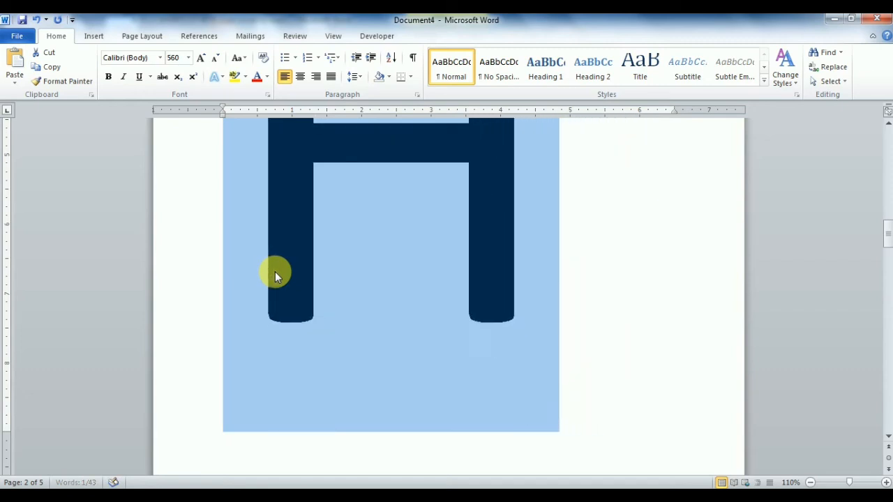
key(ctrl+shift+comma)
key(ctrl+shift+comma)
key(ctrl+shift+comma)
key(ctrl+shift+comma)
key(ctrl+shift+comma)
key(ctrl+shift+comma)
key(ctrl+shift+comma)
key(ctrl+shift+comma)
key(ctrl+shift+comma)
key(ctrl+shift+comma)
key(ctrl+shift+comma)
key(ctrl+shift+comma)
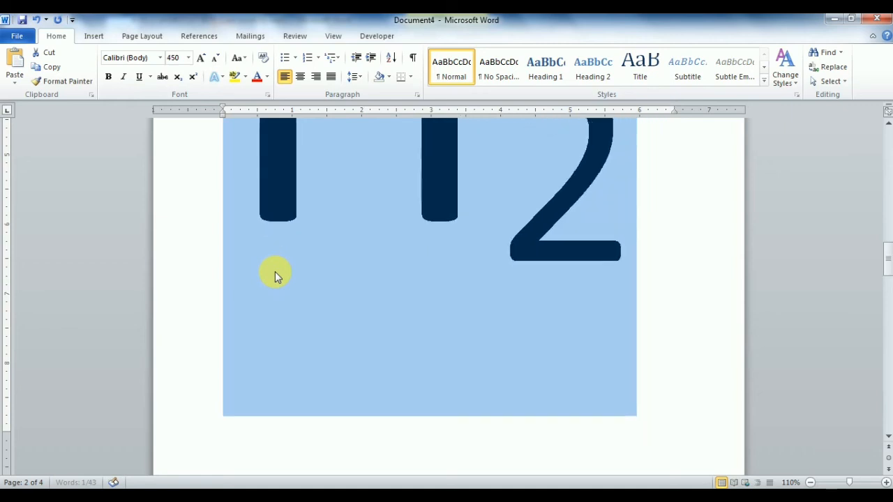
key(ctrl+shift+comma)
key(ctrl+shift+comma)
key(ctrl+shift+comma)
key(ctrl+shift+comma)
key(ctrl+shift+comma)
key(ctrl+shift+comma)
key(ctrl+shift+comma)
key(ctrl+shift+comma)
key(ctrl+shift+comma)
key(ctrl+shift+comma)
key(ctrl+shift+comma)
key(ctrl+shift+comma)
key(ctrl+shift+comma)
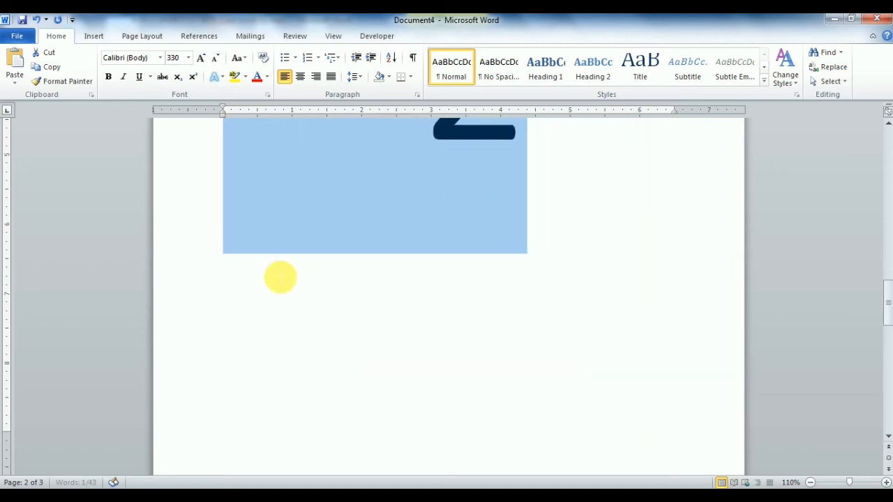
key(ctrl+shift+comma)
key(ctrl+shift+comma)
key(ctrl+shift+comma)
key(ctrl+shift+comma)
key(ctrl+shift+comma)
key(ctrl+shift+comma)
key(ctrl+shift+comma)
key(ctrl+shift+comma)
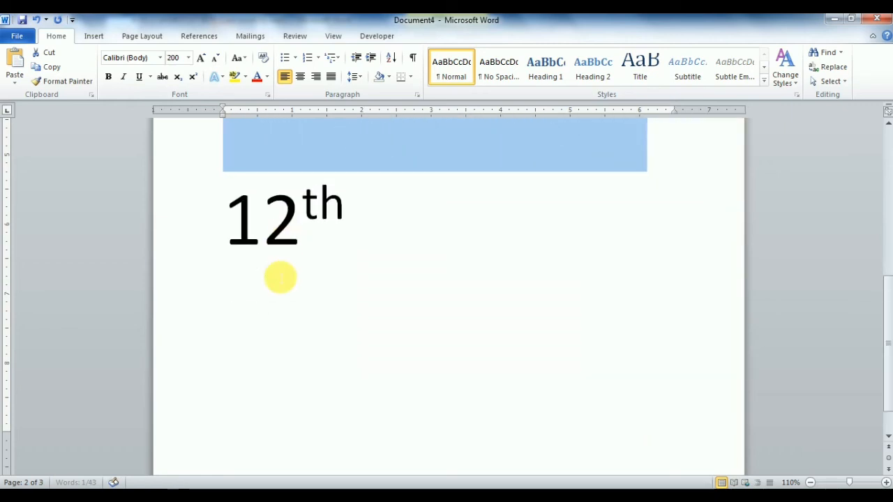
key(ctrl+shift+comma)
key(ctrl+shift+comma)
key(ctrl+shift+comma)
key(ctrl+shift+comma)
key(ctrl+shift+comma)
key(ctrl+shift+comma)
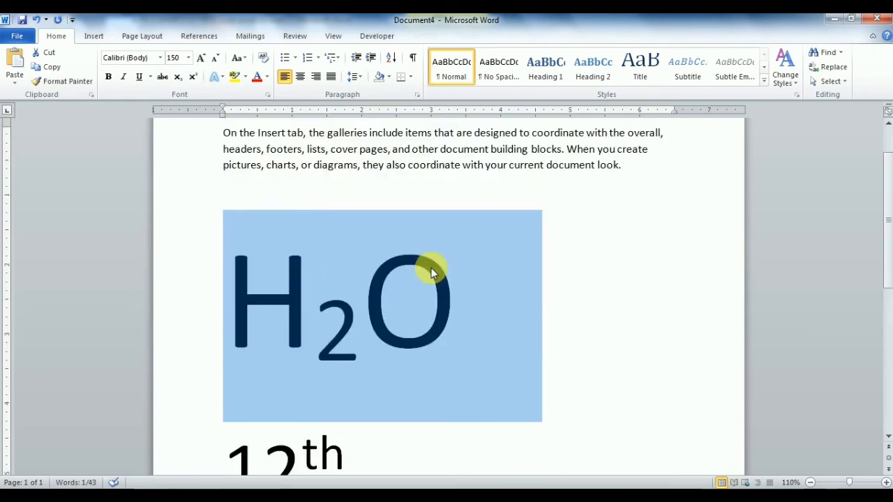
key(ctrl+shift+comma)
key(ctrl+shift+comma)
key(ctrl+shift+comma)
key(ctrl+shift+comma)
key(ctrl+shift+comma)
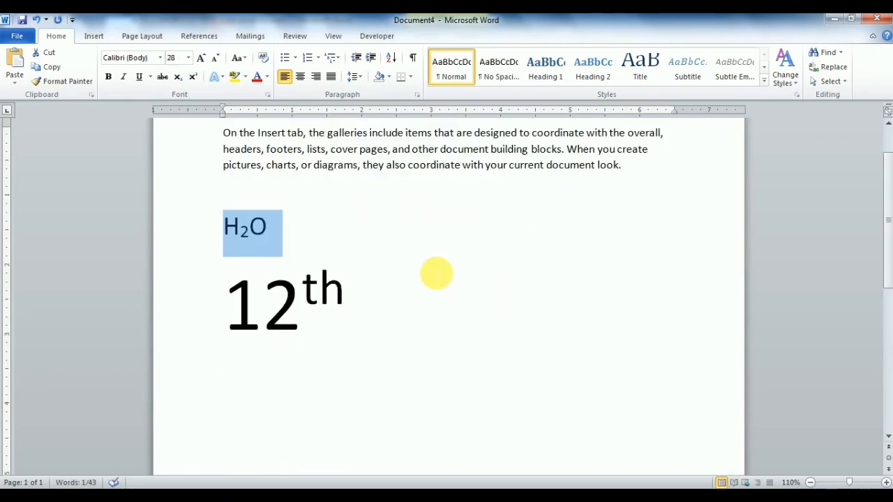
Step: Enlarge the H2O line to 90 pt, and reduce it to 48 pt
key(ctrl+shift+period)
key(ctrl+shift+period)
key(ctrl+shift+period)
key(ctrl+shift+period)
key(ctrl+shift+period)
key(ctrl+shift+period)
key(ctrl+shift+period)
key(ctrl+shift+period)
key(ctrl+shift+period)
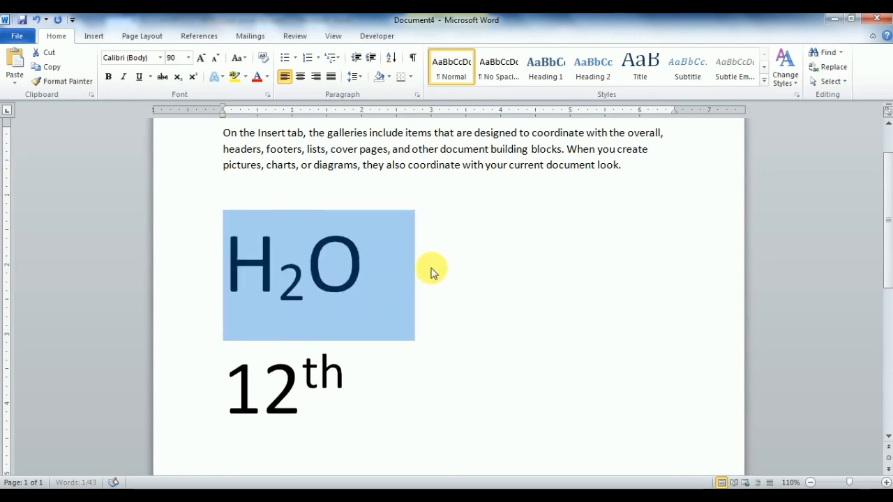
key(ctrl+shift+comma)
key(ctrl+shift+comma)
key(ctrl+shift+comma)
key(ctrl+shift+comma)
key(ctrl+shift+comma)
key(ctrl+shift+comma)
key(ctrl+shift+comma)
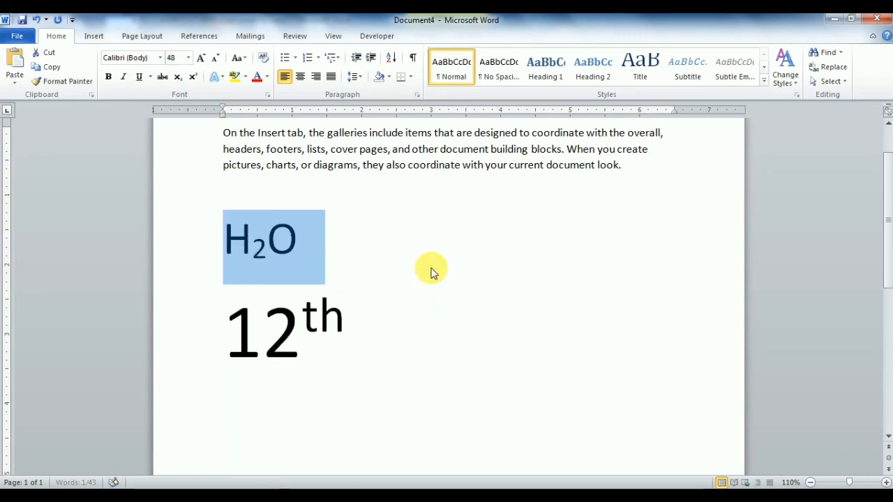
Step: Return to the shortcut list and check the Exit row of the second table
key(alt+Tab)
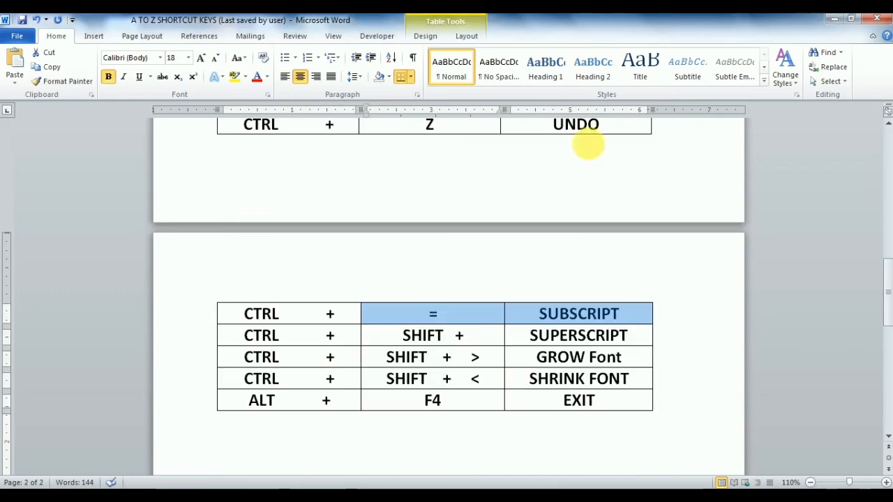
click(548, 403)
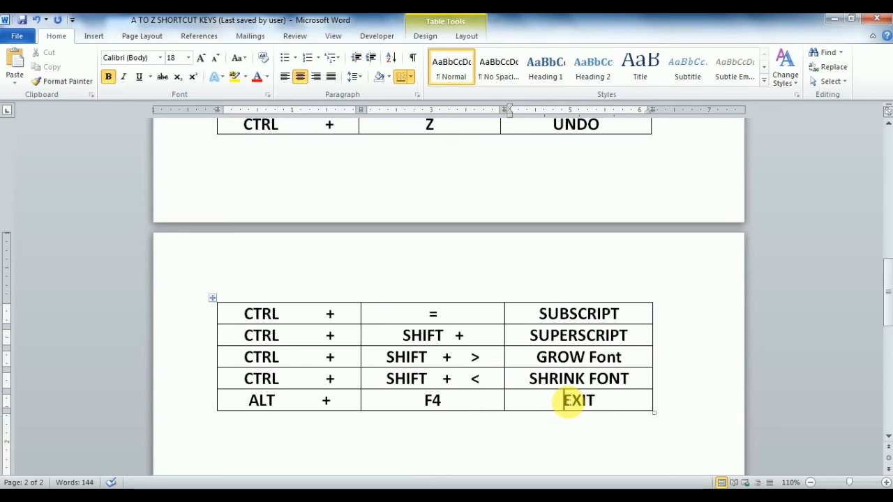
Step: Cancel exiting the shortcut list, and close the H2O and 12th sample document without saving its changes
key(alt+F4)
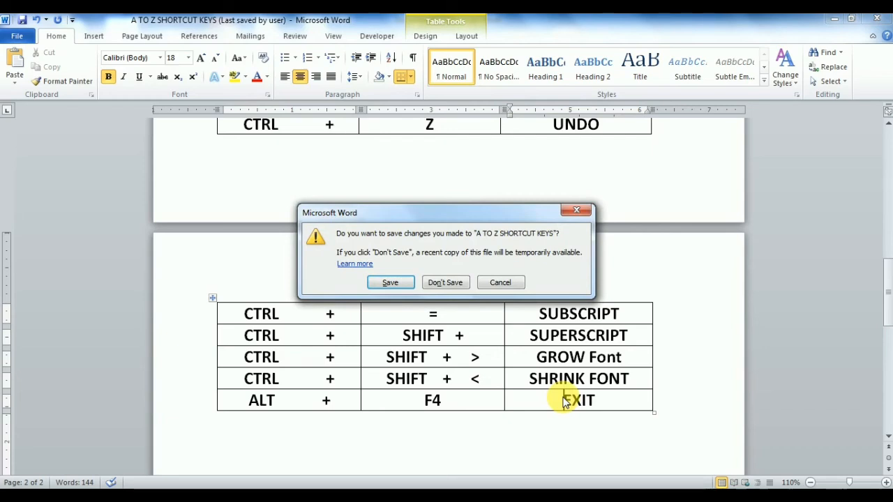
click(503, 284)
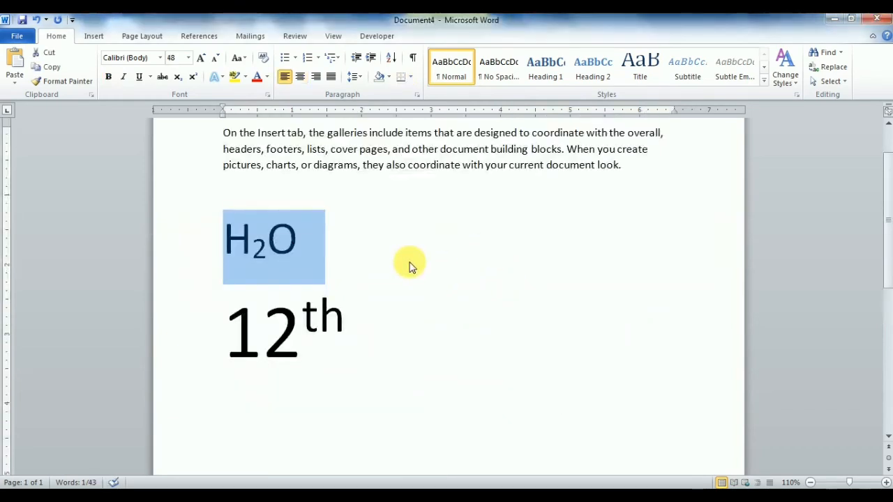
click(408, 268)
key(alt+F4)
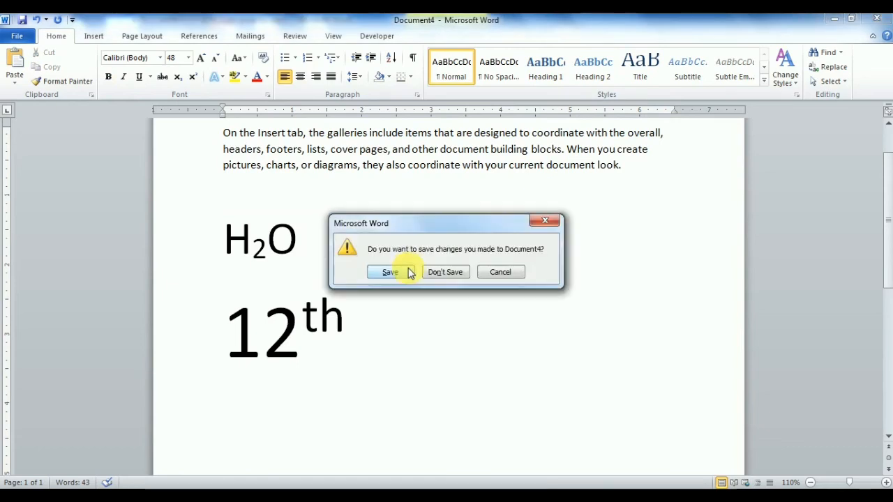
click(452, 273)
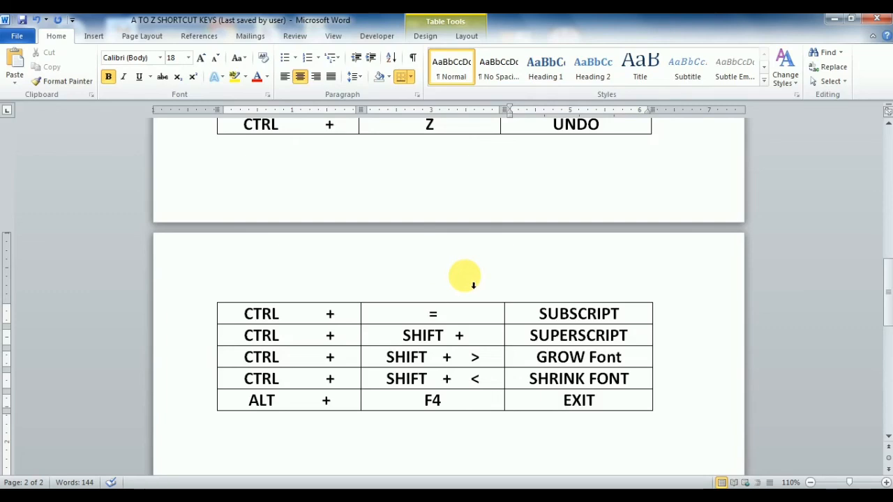
Step: Close the A TO Z SHORTCUT KEYS document and save its changes
click(532, 266)
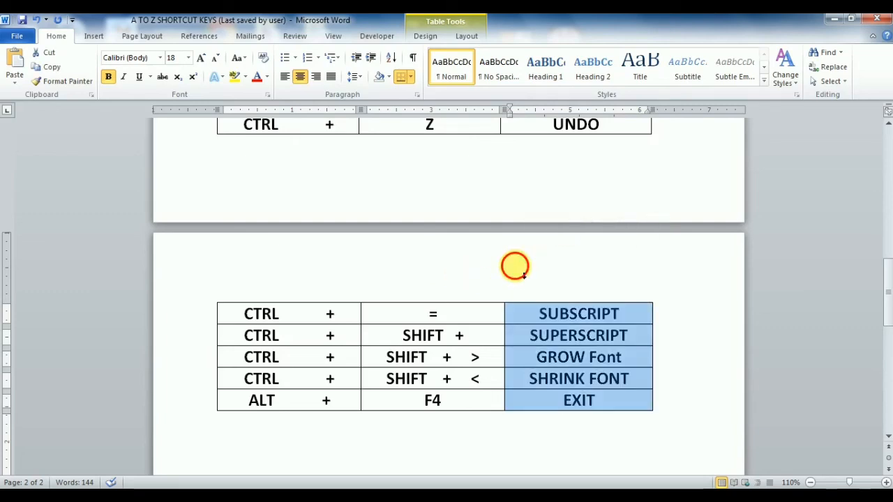
key(alt+F4)
click(395, 282)
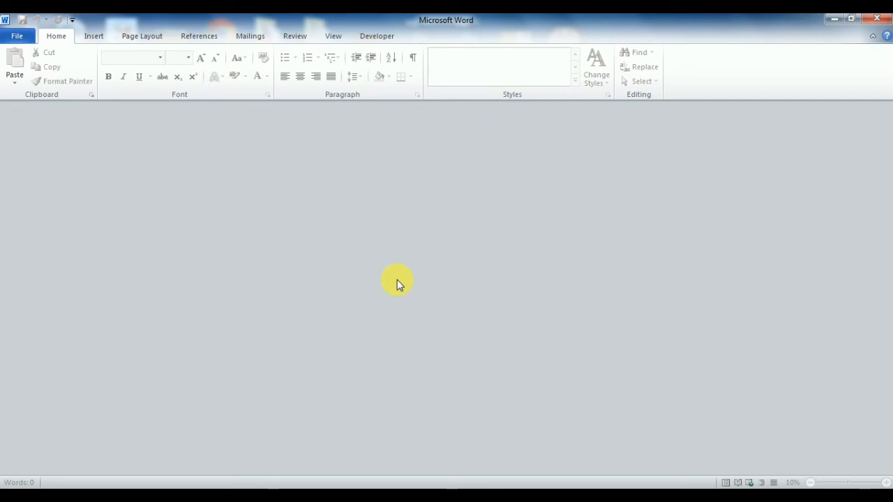
Step: Create a new blank document and exit Word completely
key(ctrl+n)
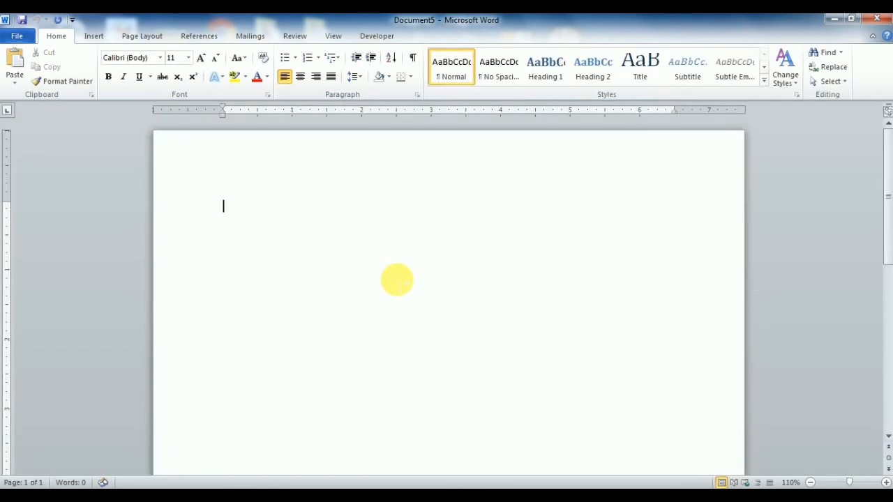
key(alt)
key(alt+F4)
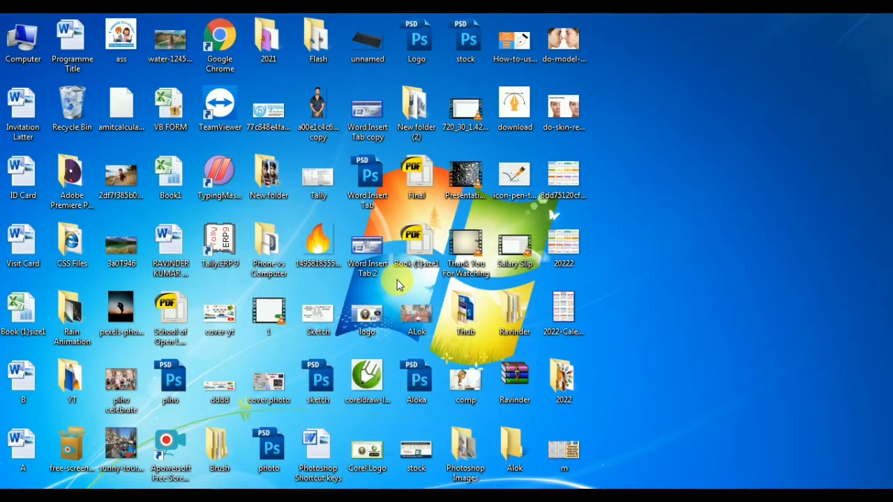
Step: Launch Microsoft Word from the desktop with the Run command winword
key(super+r)
text(winword)
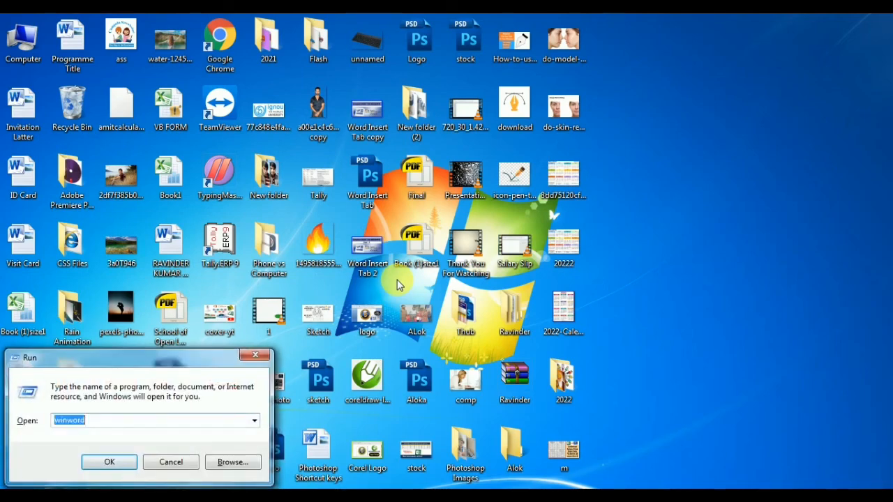
key(Return)
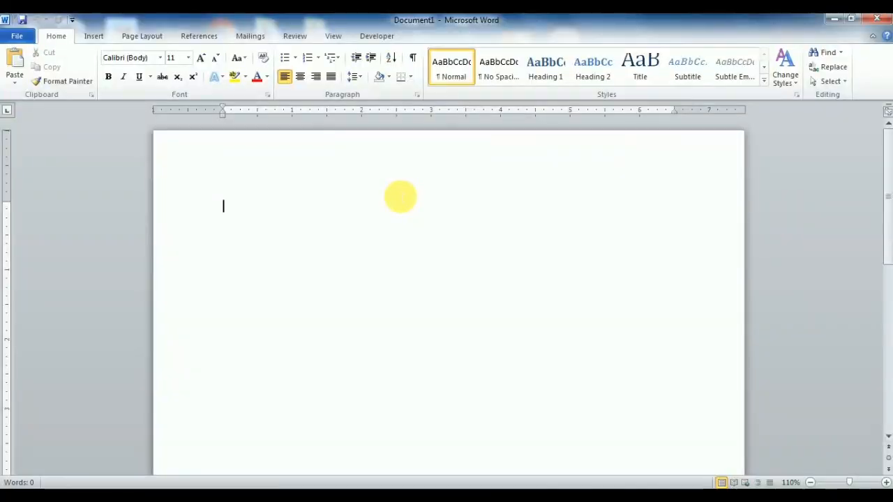
Step: Reopen the A TO Z SHORTCUT KEYS document and place the cursor in the B cell of its table
click(20, 36)
click(160, 87)
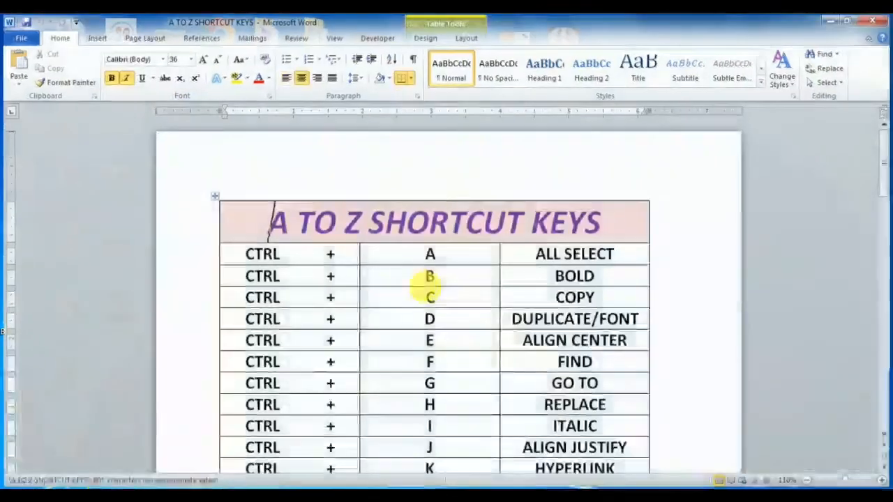
click(420, 281)
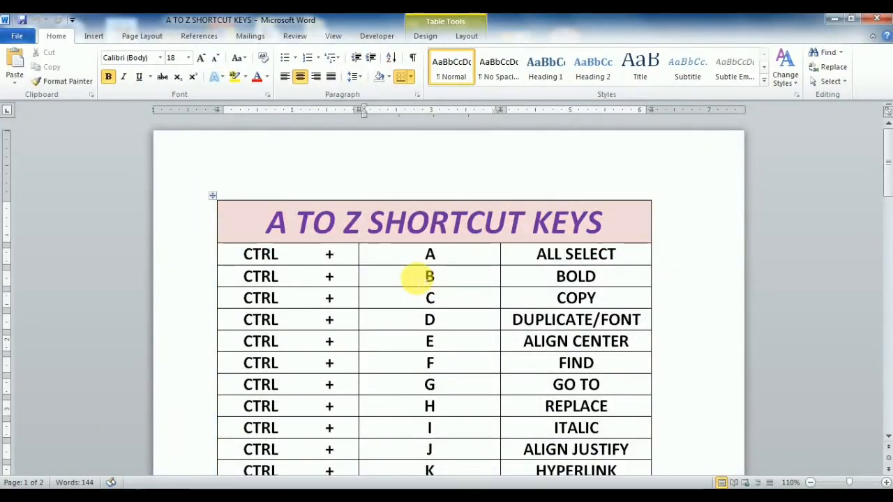